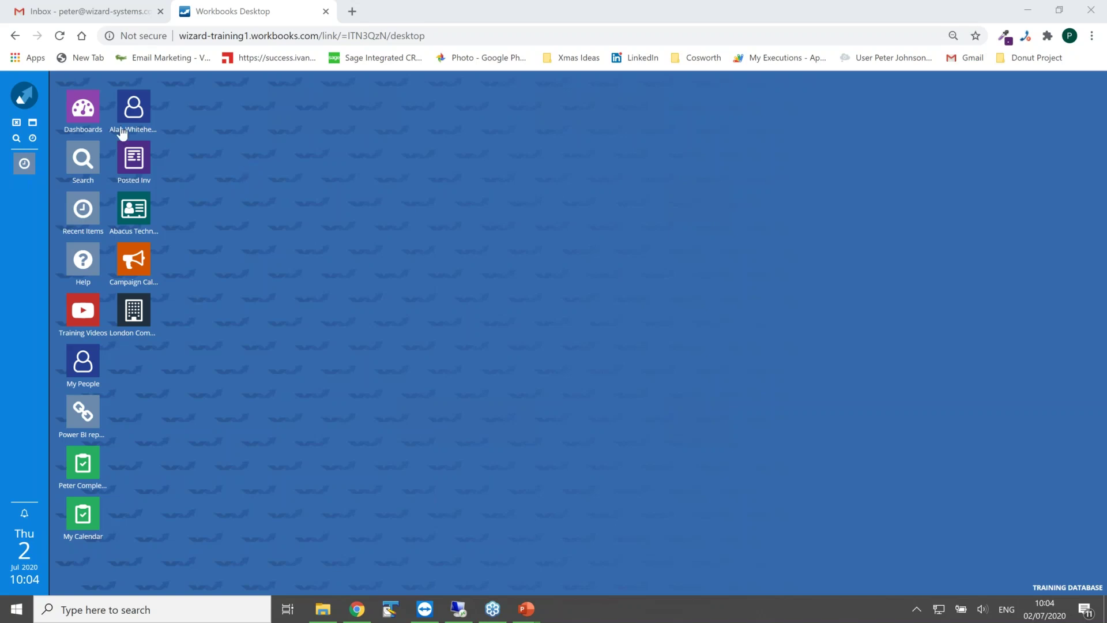
- From Marketing > Templates, create a Customer Quotations template based on the predefined Quotation template
left_click(23, 102)
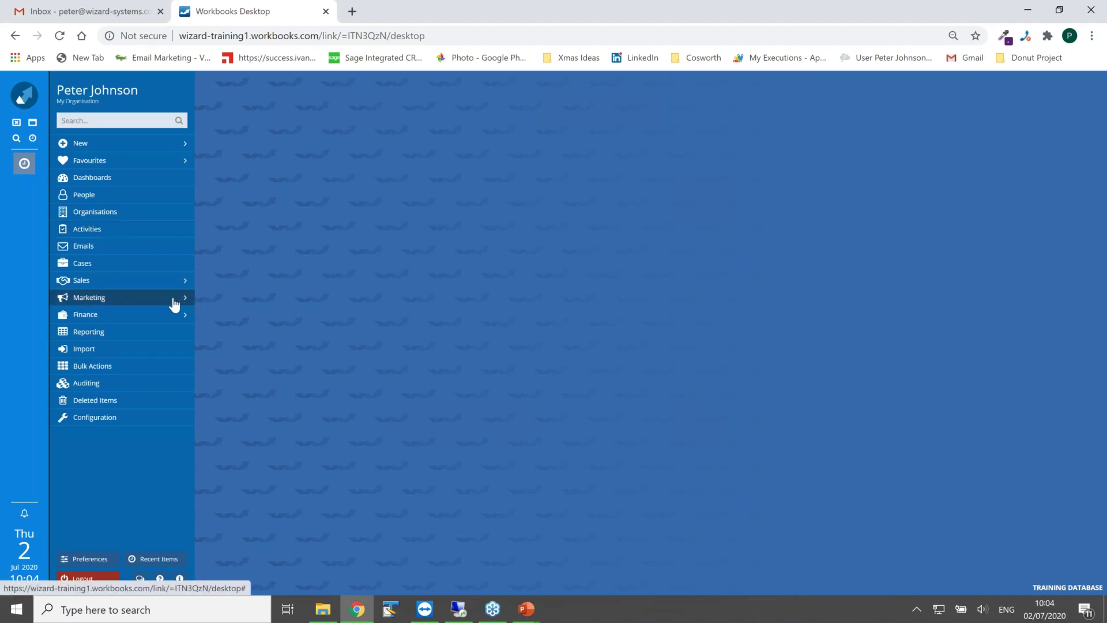
mouse_move(121, 297)
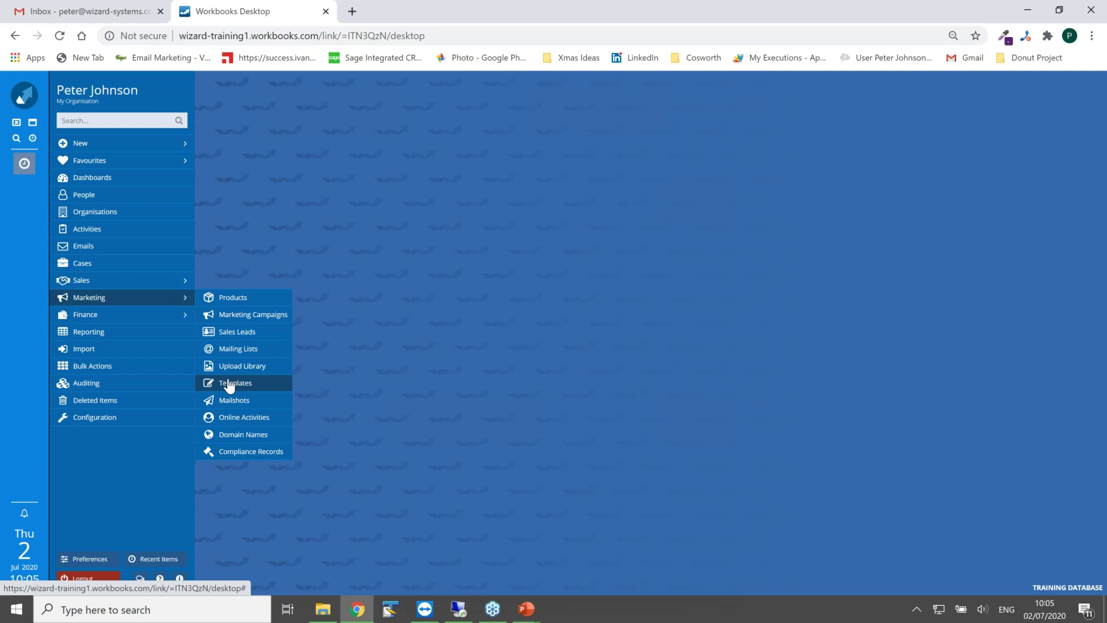
left_click(232, 383)
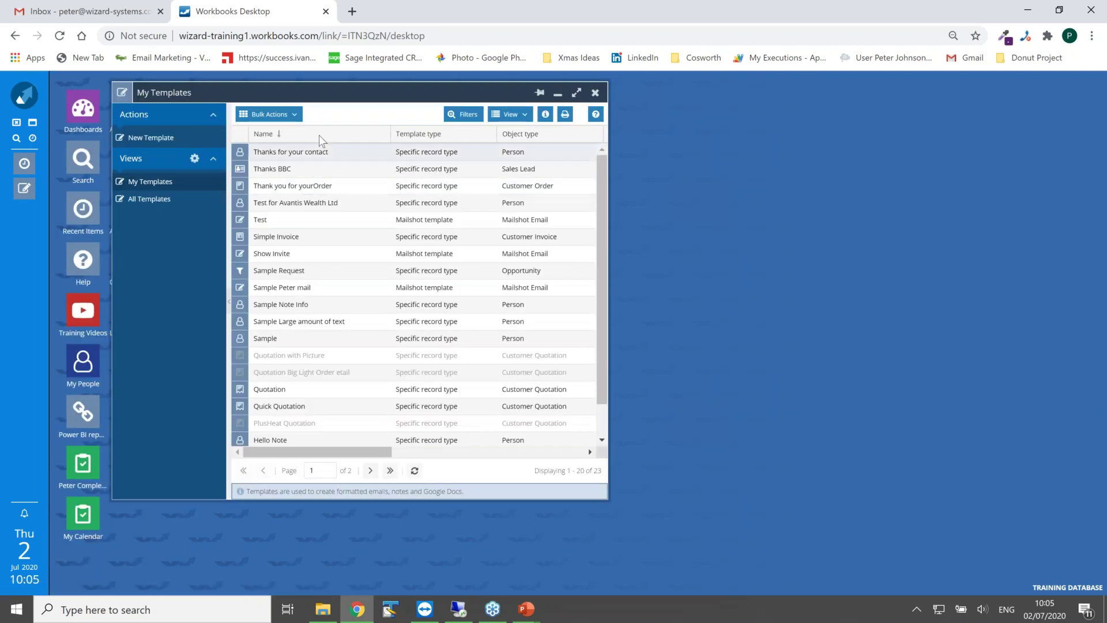
left_click_drag(322, 91, 526, 130)
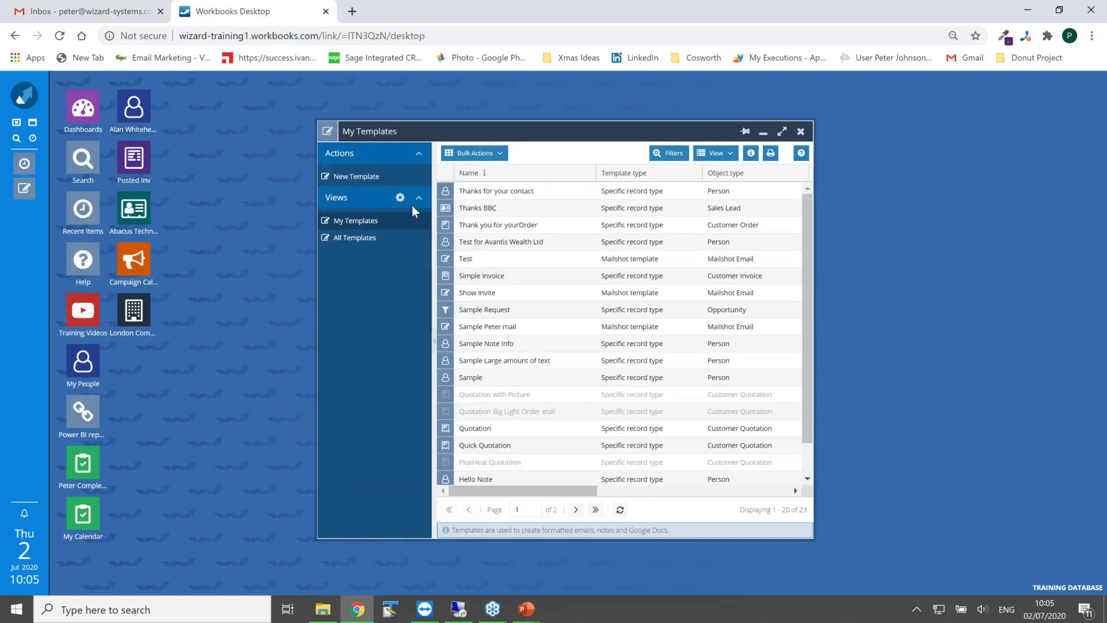
left_click(358, 180)
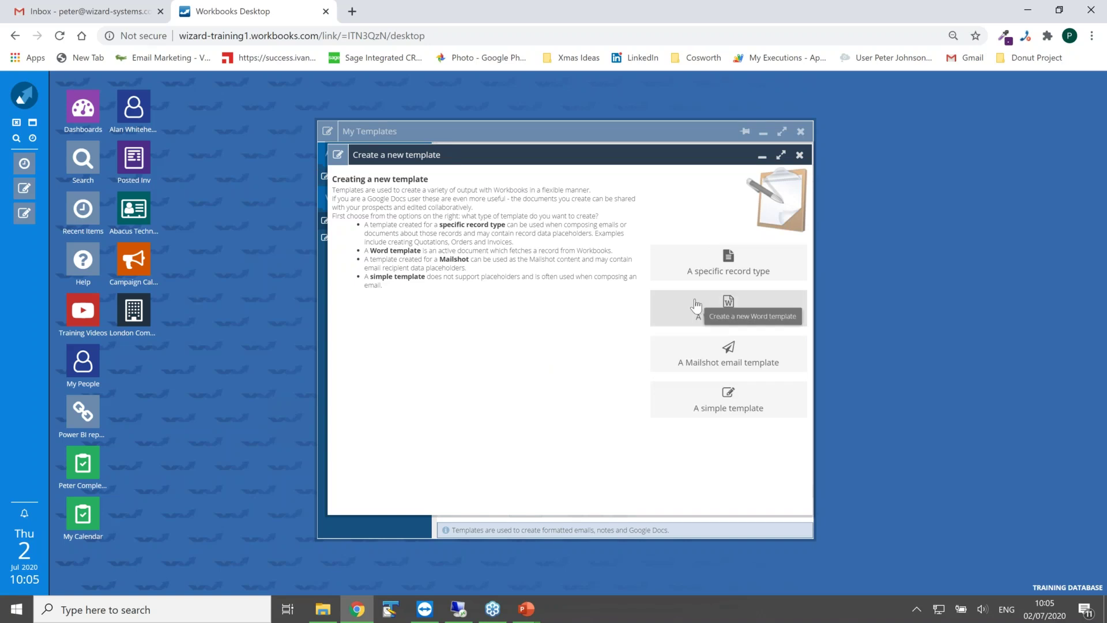
left_click(706, 266)
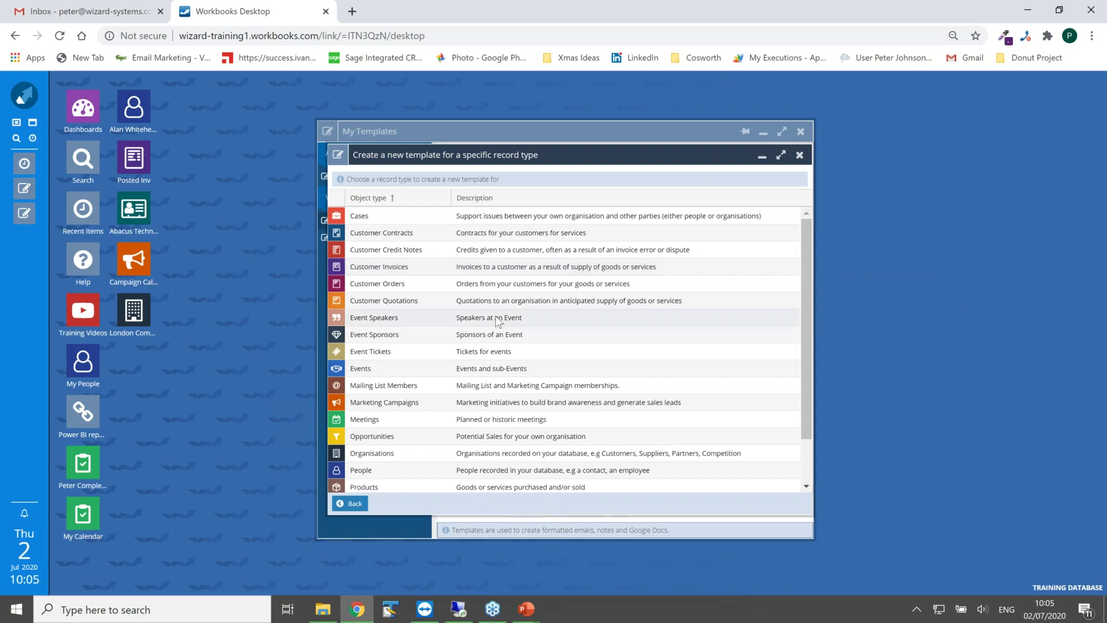
left_click(371, 305)
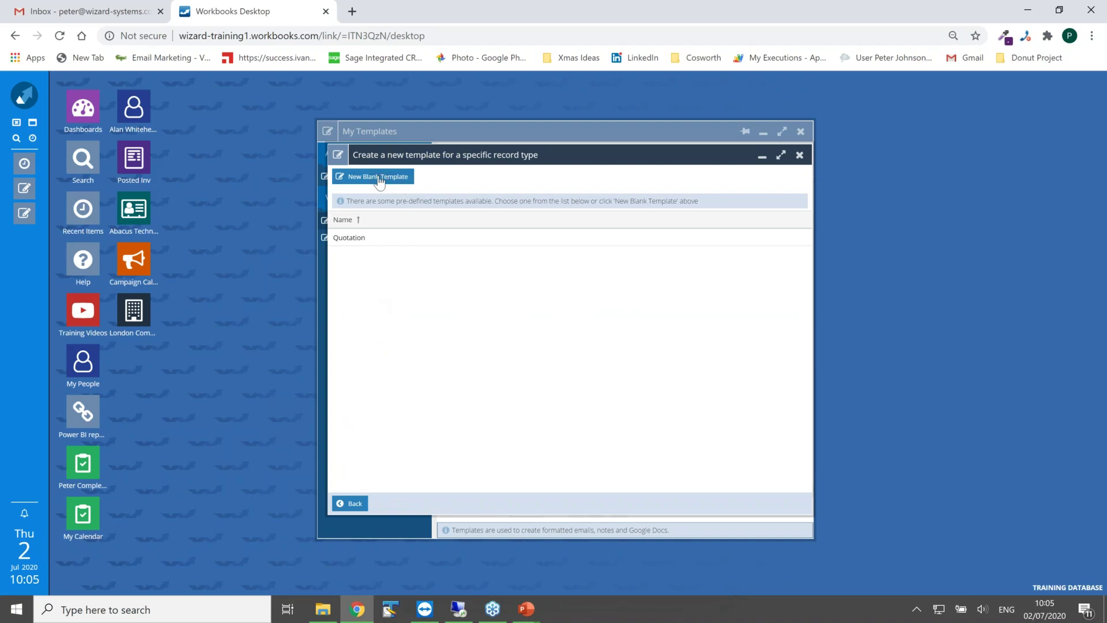
left_click(354, 243)
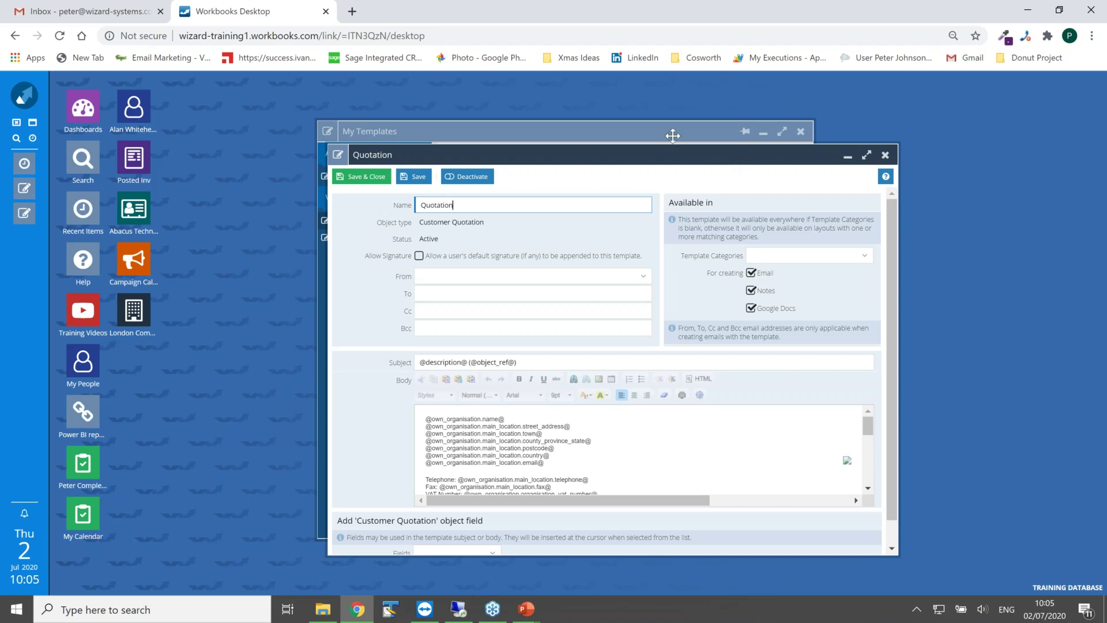
- In the maximized editor, untick Email and Notes under For creating, leaving Google Docs only
left_click_drag(734, 158, 615, 117)
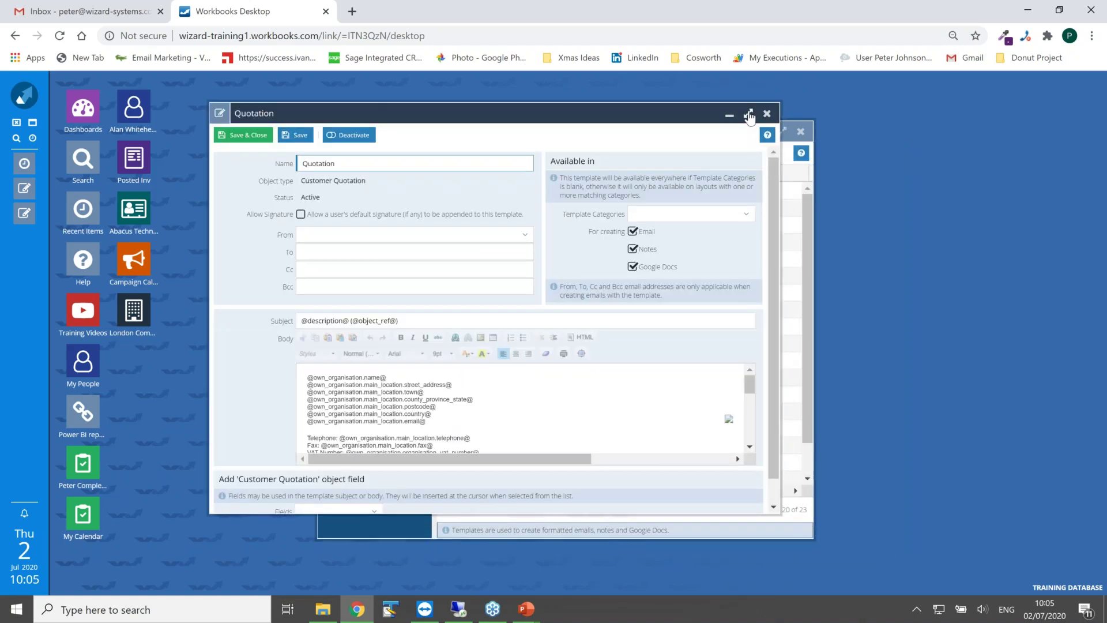
left_click(750, 114)
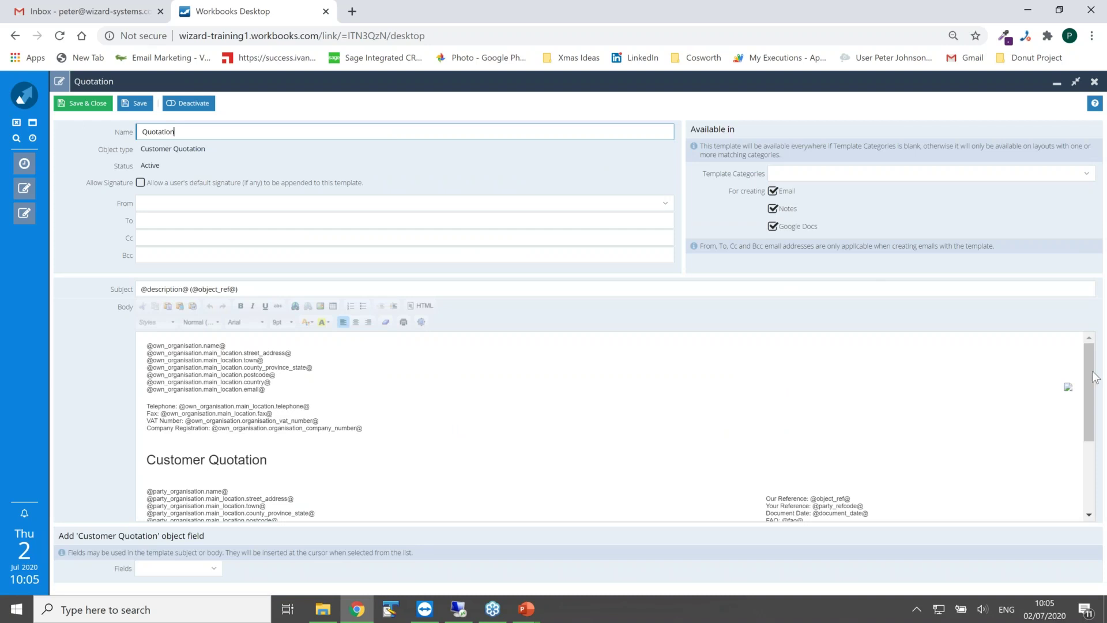
left_click_drag(1089, 381, 1087, 472)
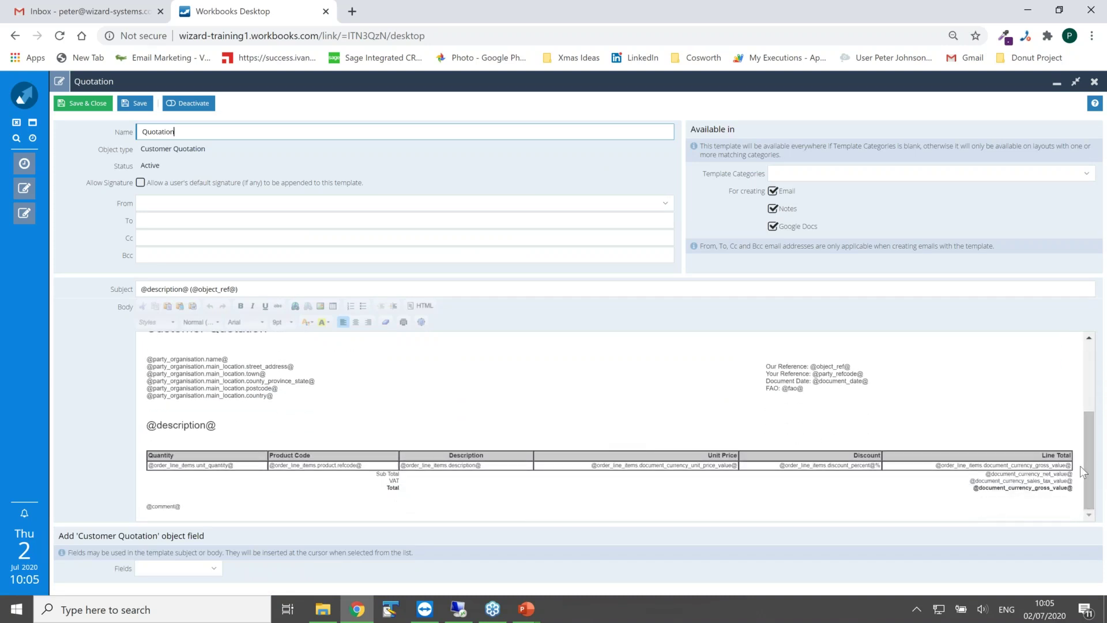
left_click_drag(1090, 467, 1090, 365)
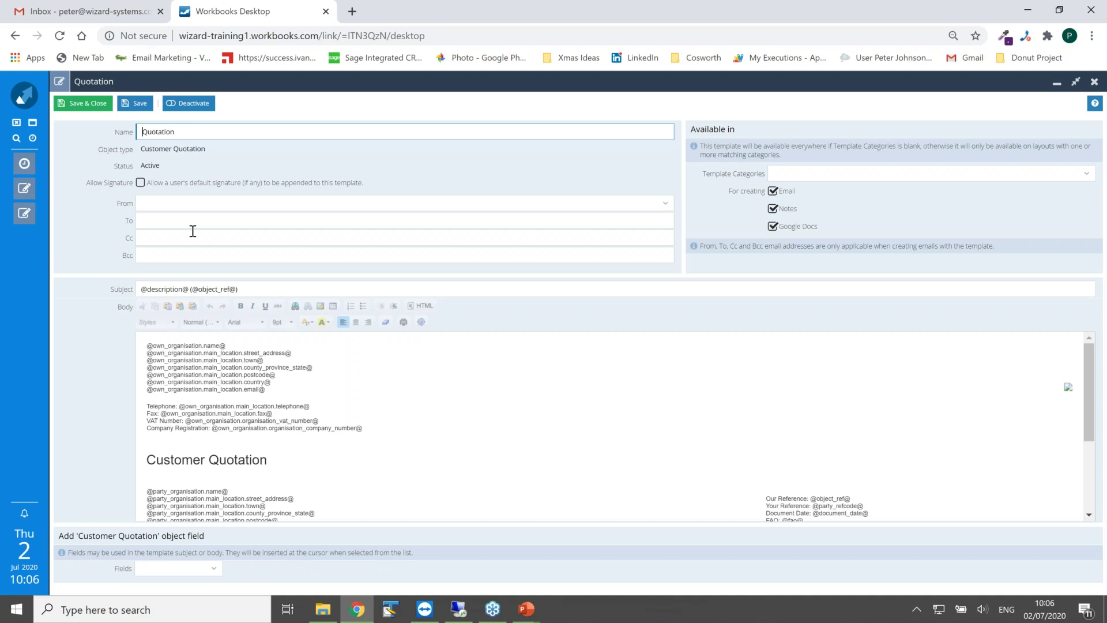
type("CGoogle")
left_click(774, 192)
left_click(772, 208)
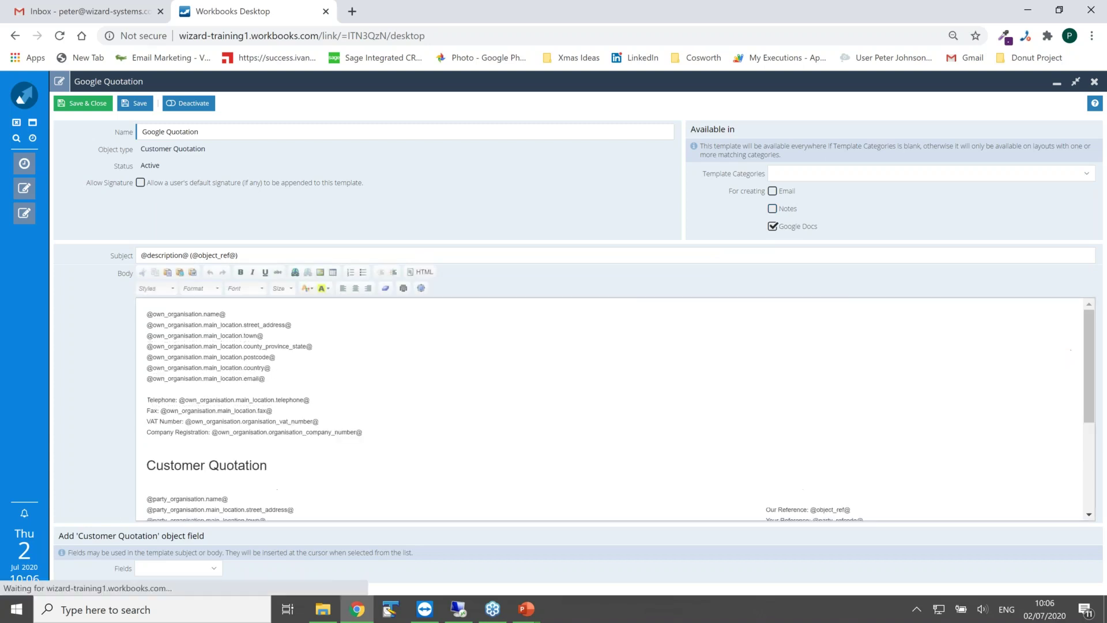
- Add 'Google' to the Customer Quotation heading, browse the Fields list, and save the template
left_click(689, 468)
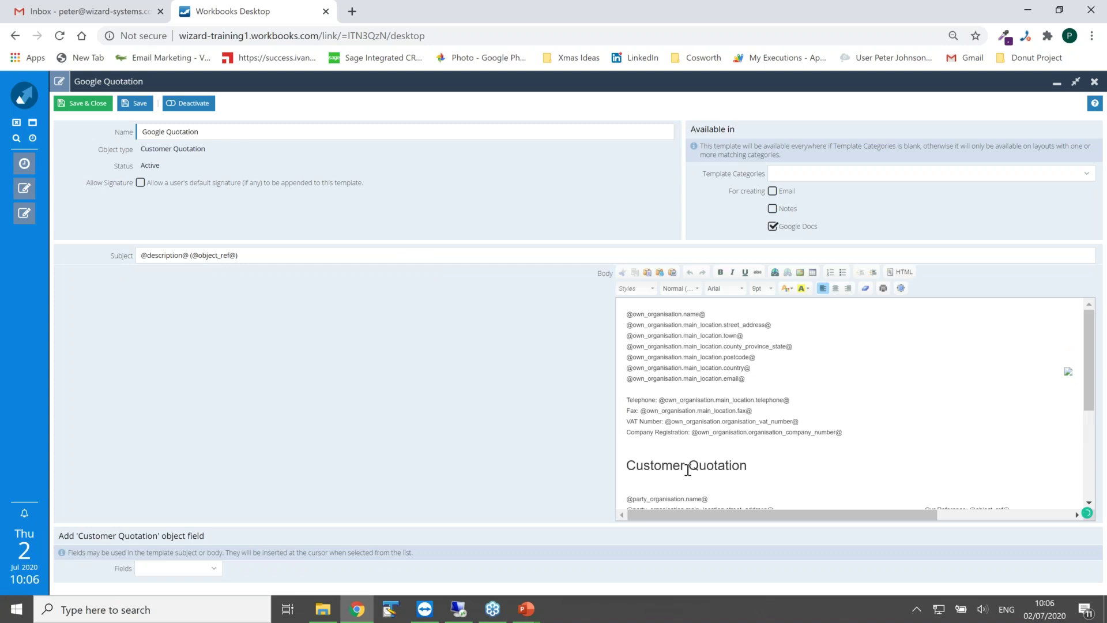
type("Goo")
type("gle")
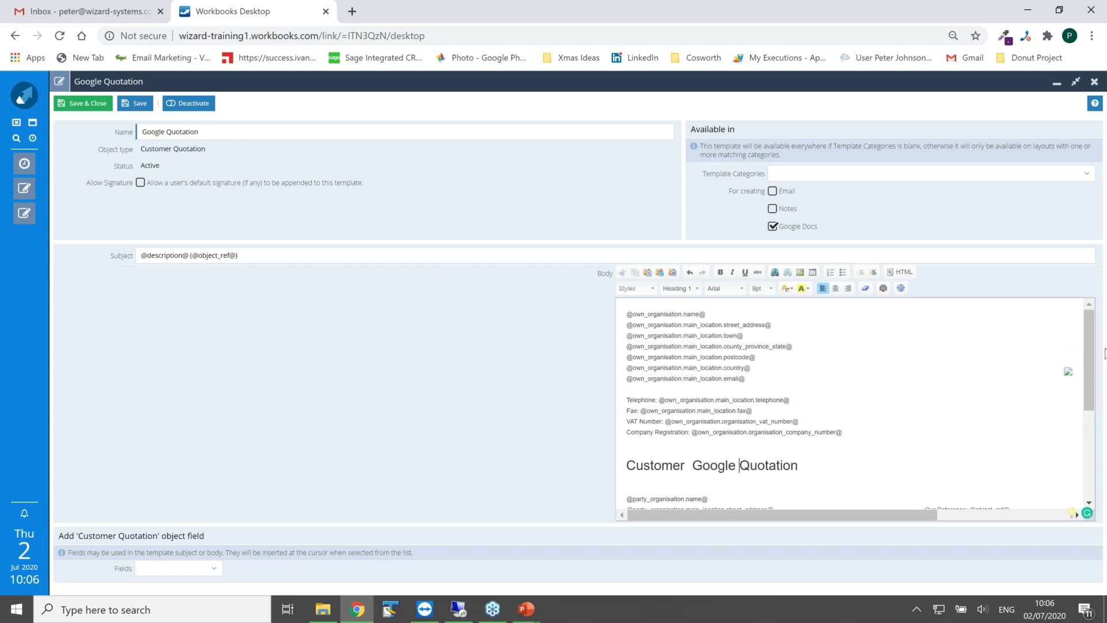
left_click_drag(1087, 356, 1087, 387)
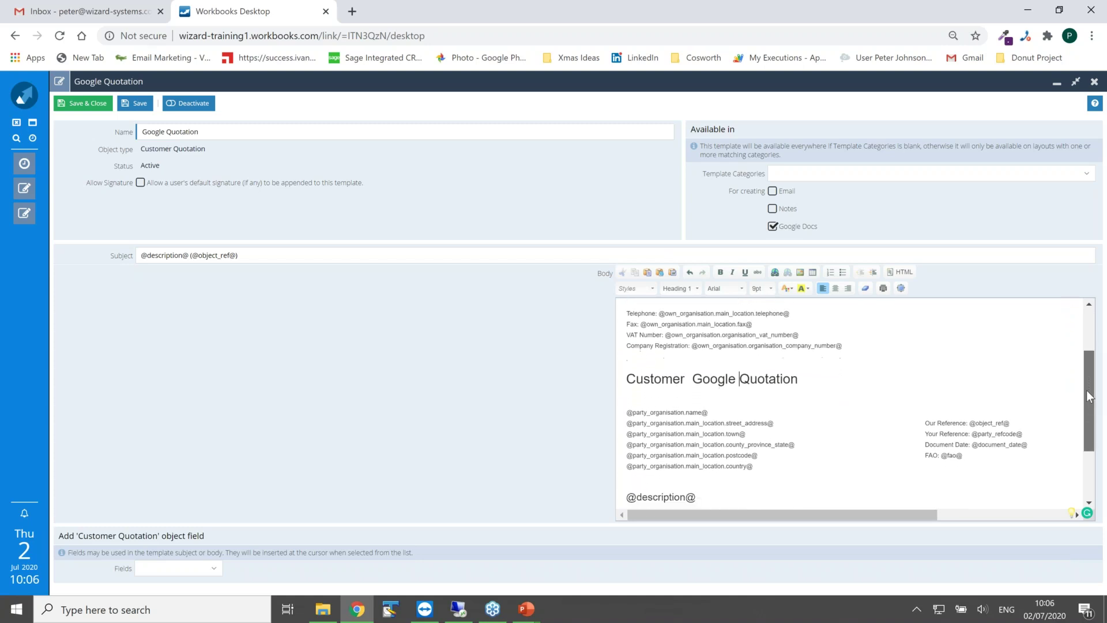
left_click_drag(1087, 387, 1093, 459)
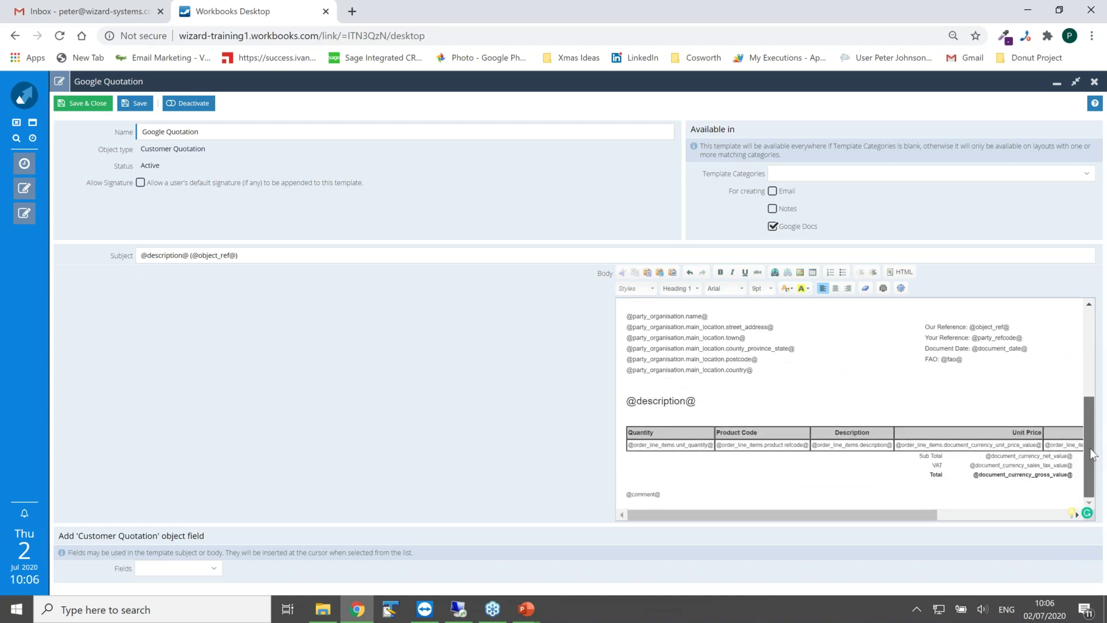
left_click(214, 571)
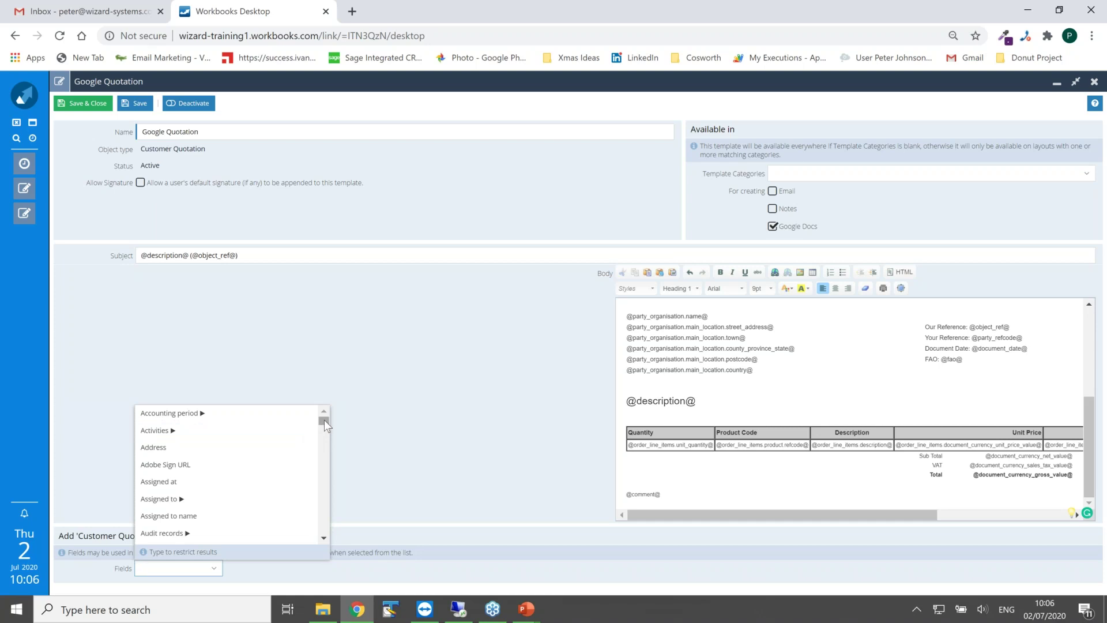
left_click_drag(325, 420, 324, 440)
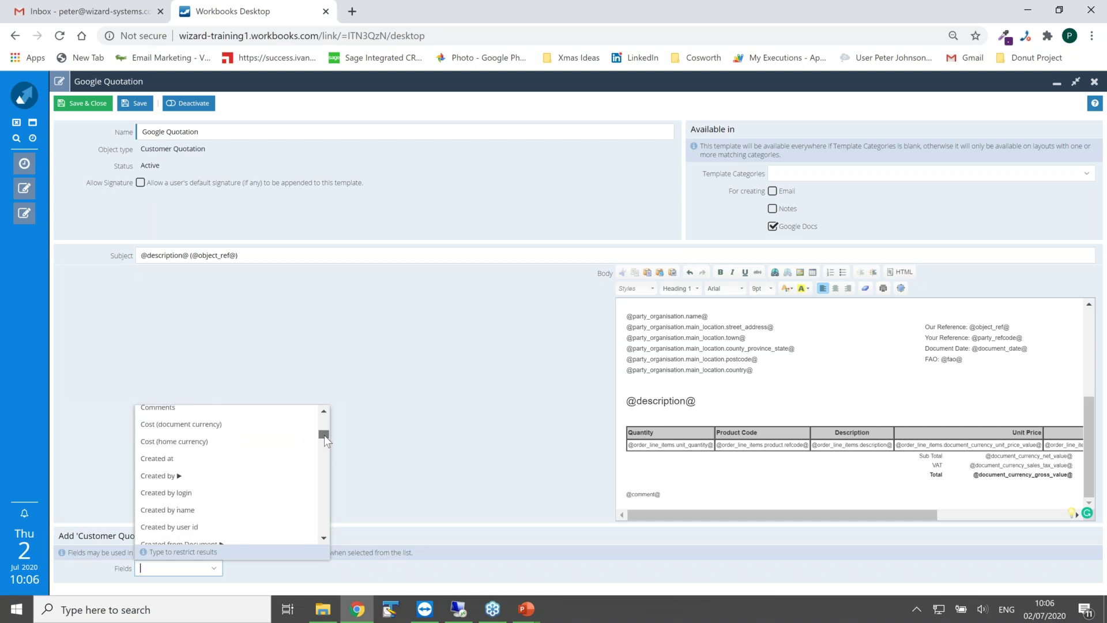
left_click(459, 369)
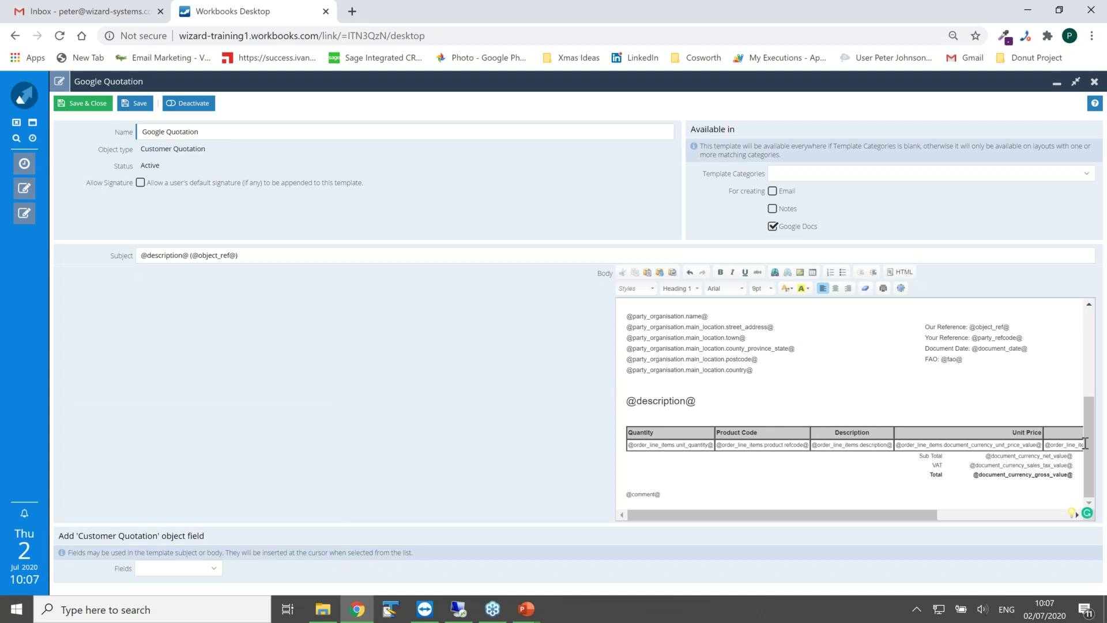
left_click_drag(1091, 427, 1090, 351)
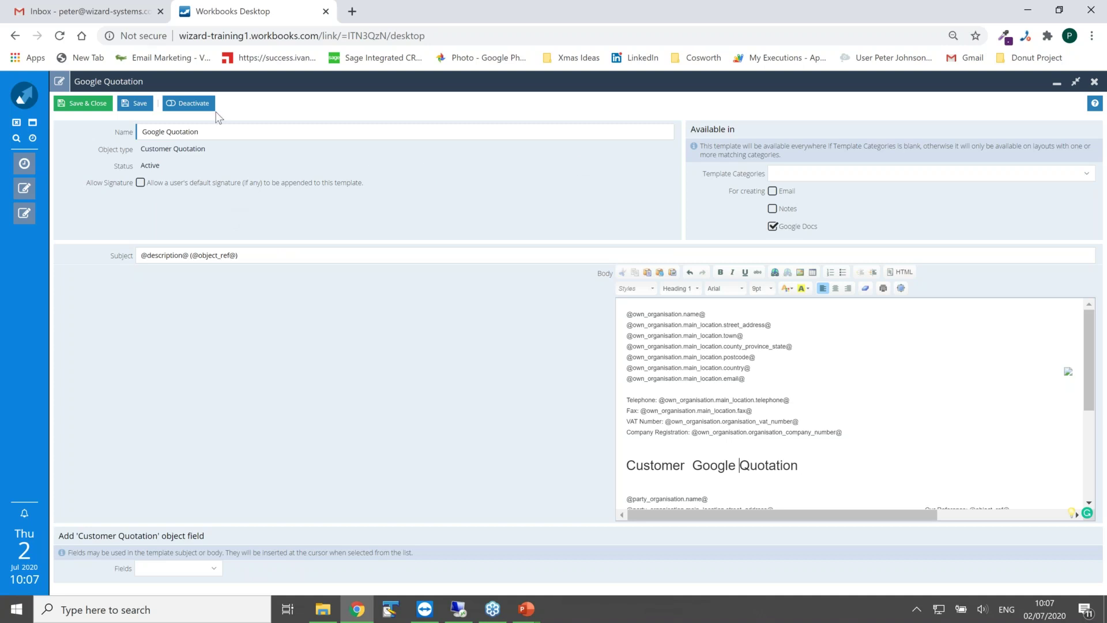
left_click(135, 106)
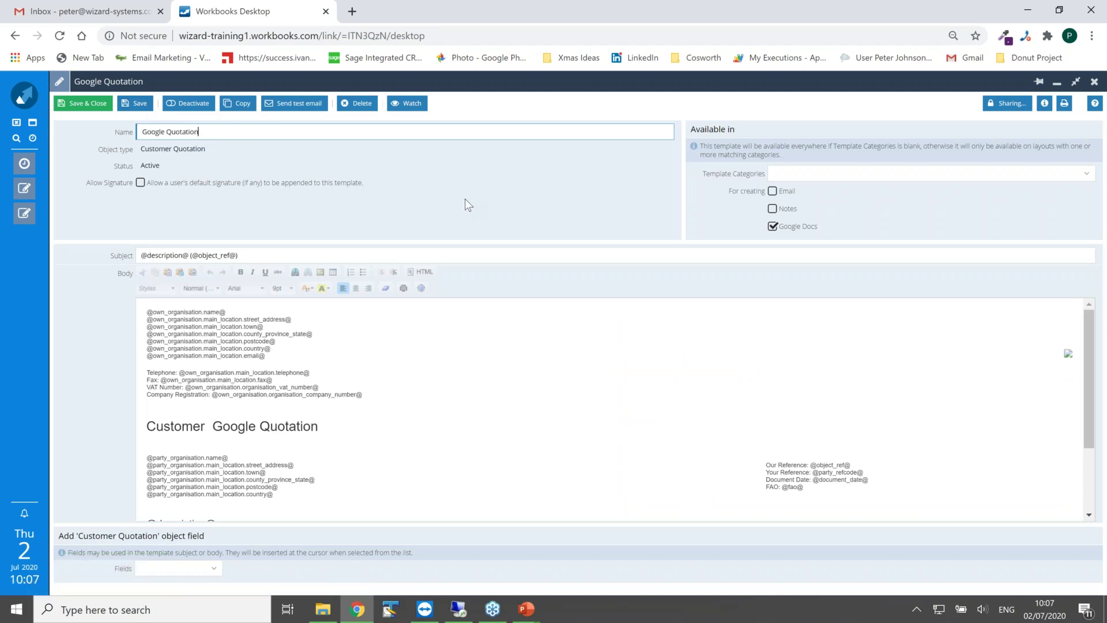
- Add an Everyone (Group) Read permission rule, save it, then save and close the template
left_click(1002, 104)
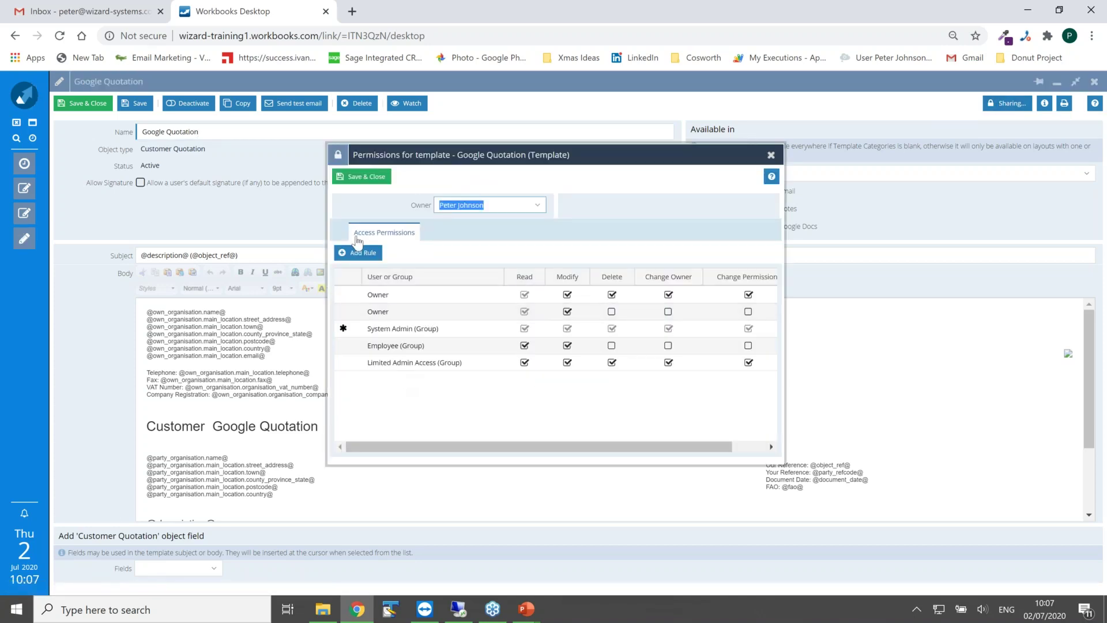
left_click(353, 258)
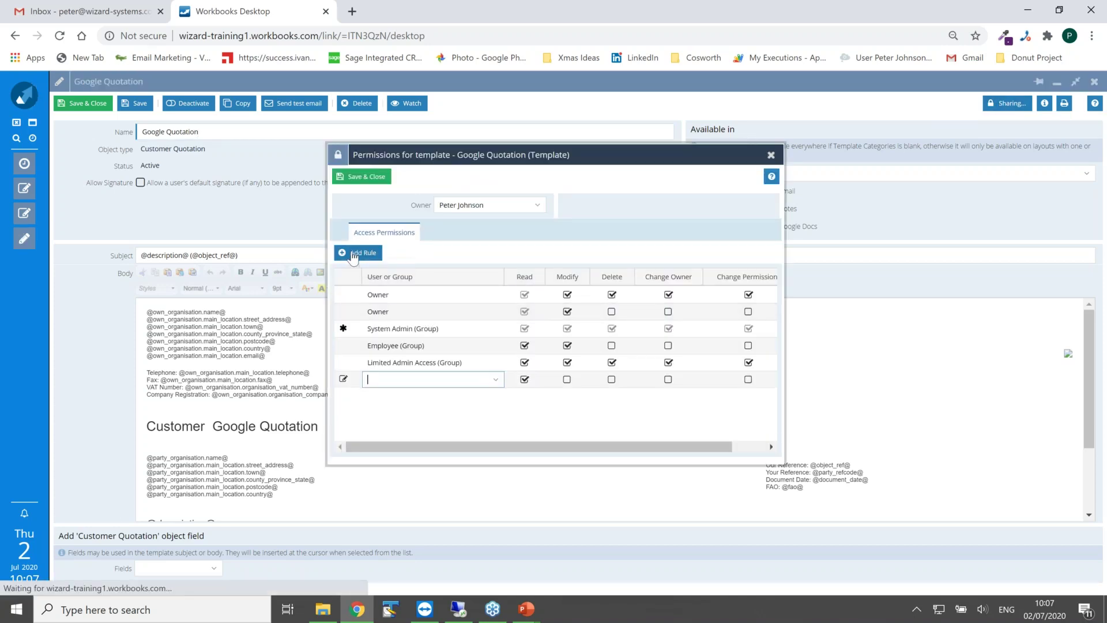
type("ever")
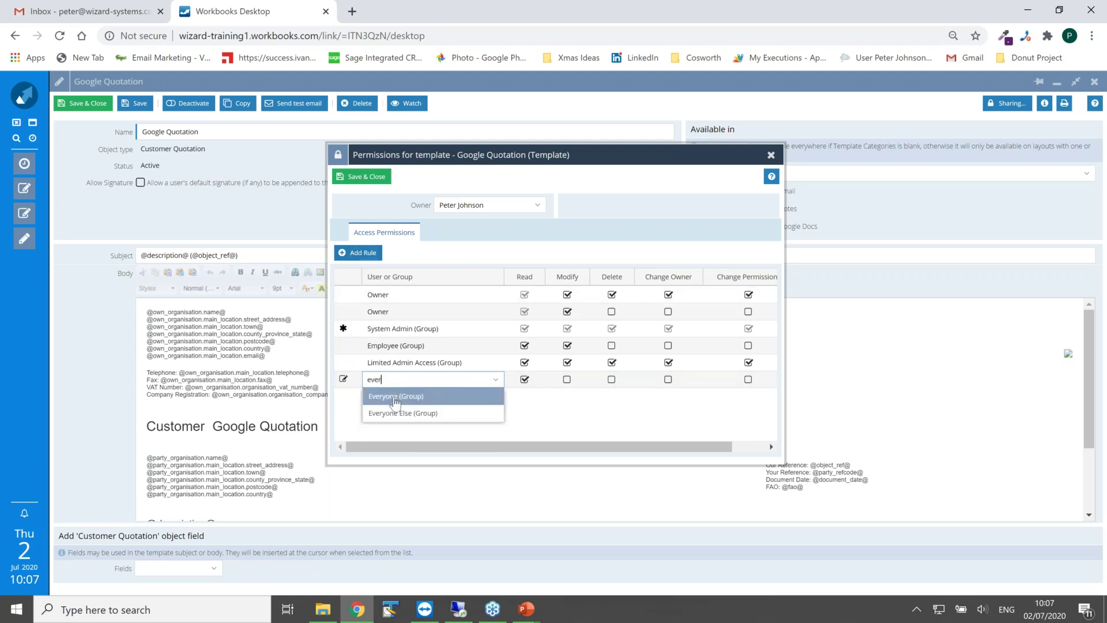
left_click(393, 397)
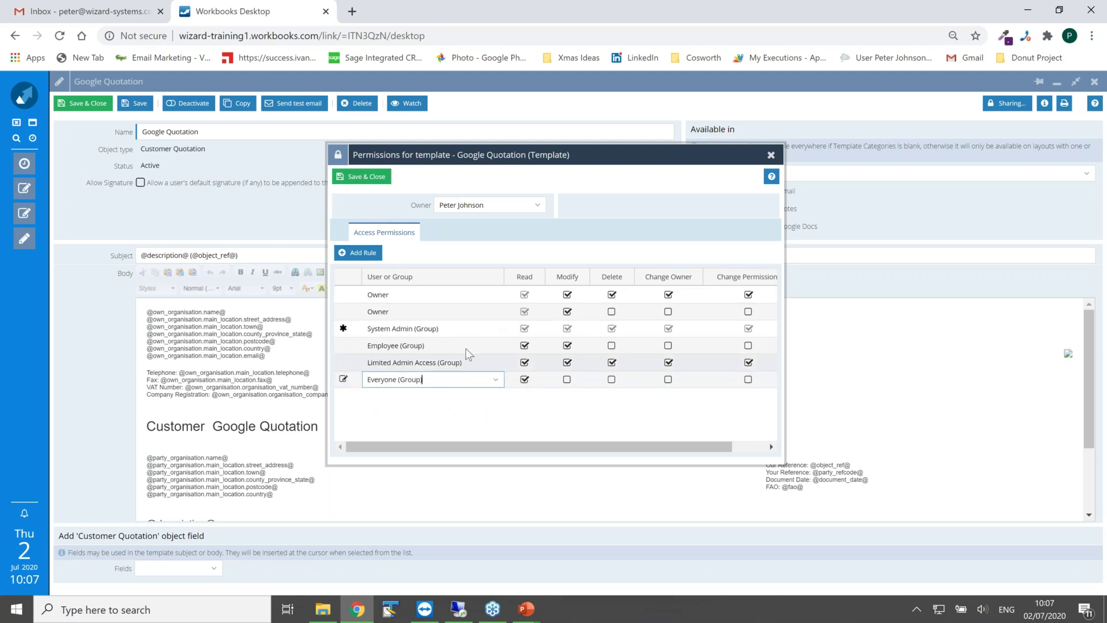
left_click(358, 179)
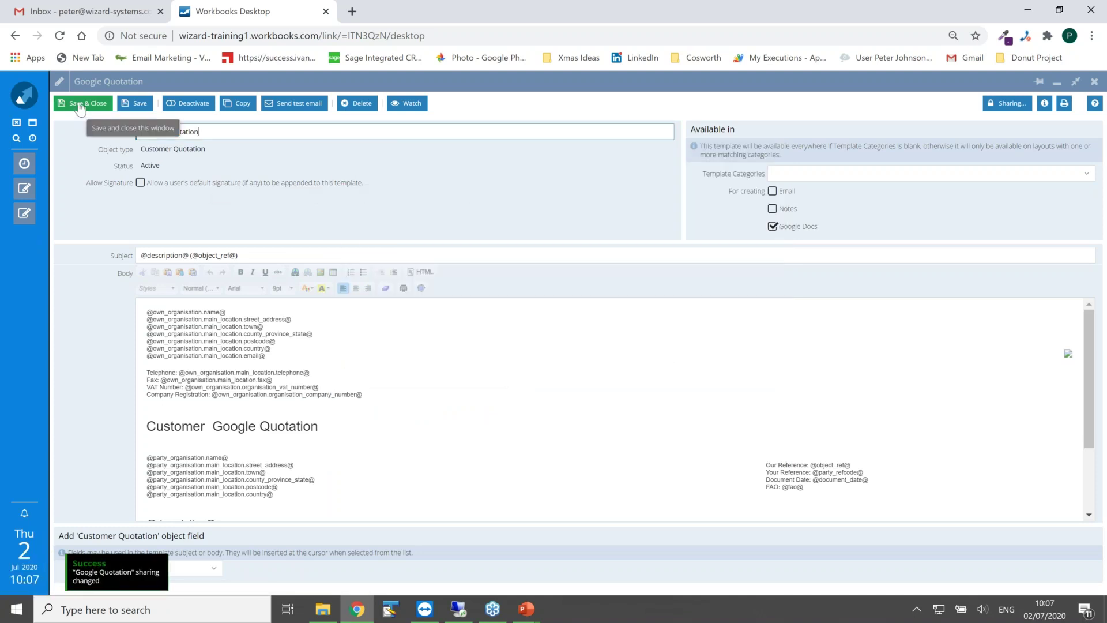
left_click(85, 103)
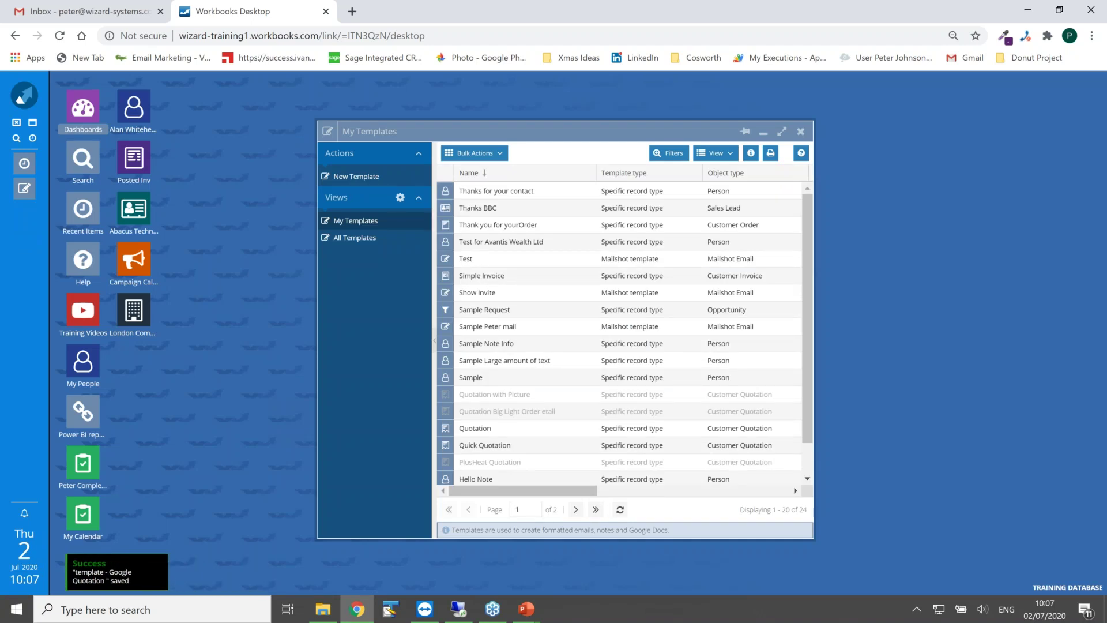
- Close My Templates and open quotation #QTE-15 from Recent Items
left_click(800, 130)
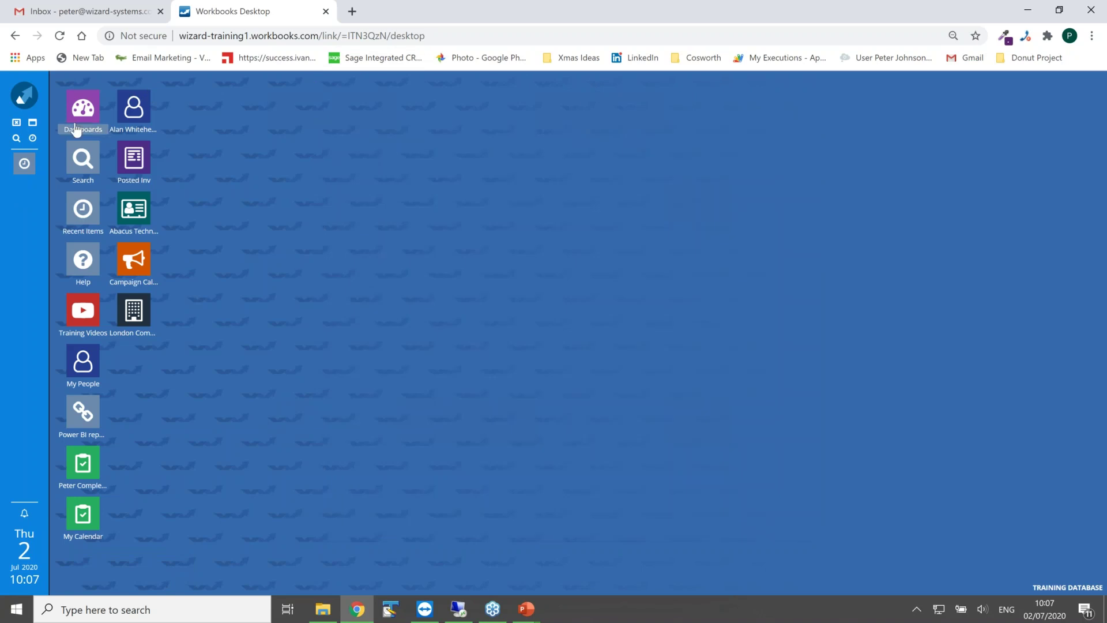
left_click(25, 101)
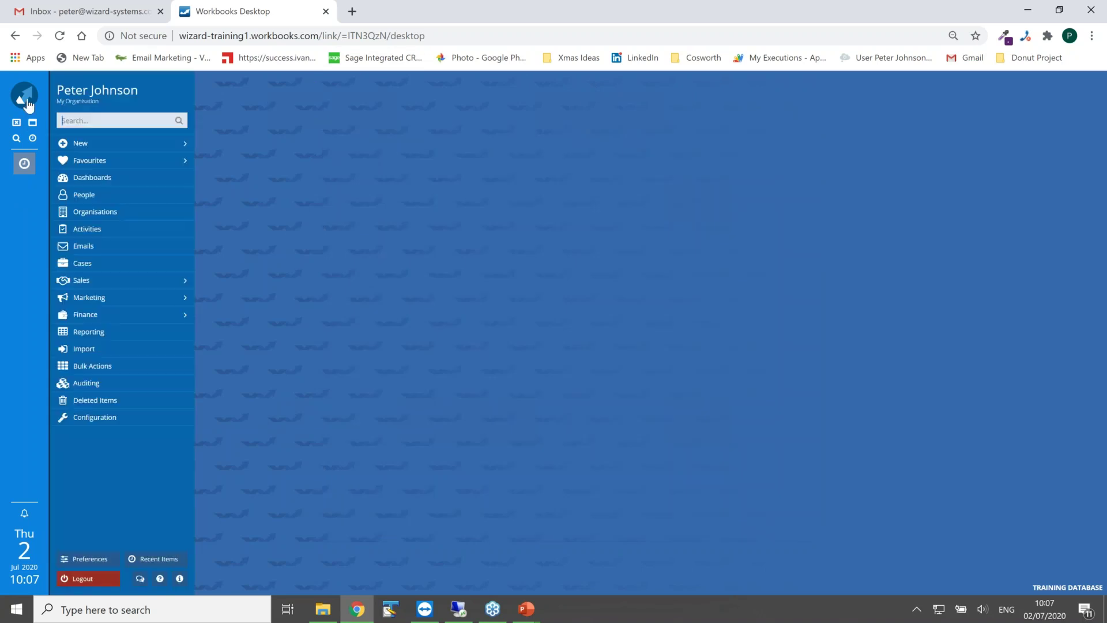
left_click(12, 217)
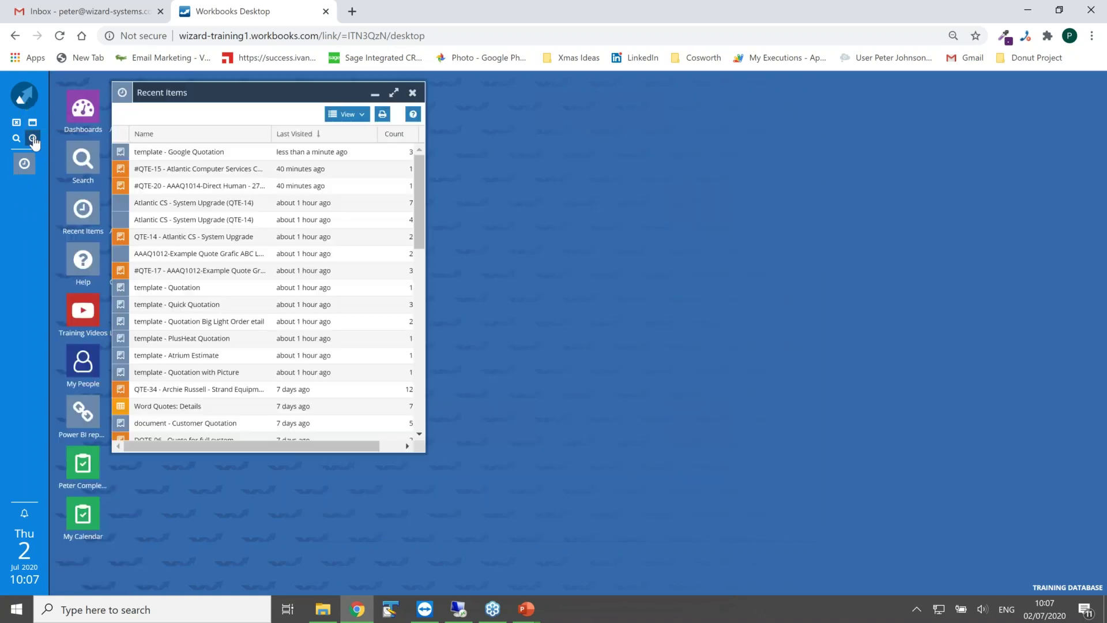
left_click(171, 172)
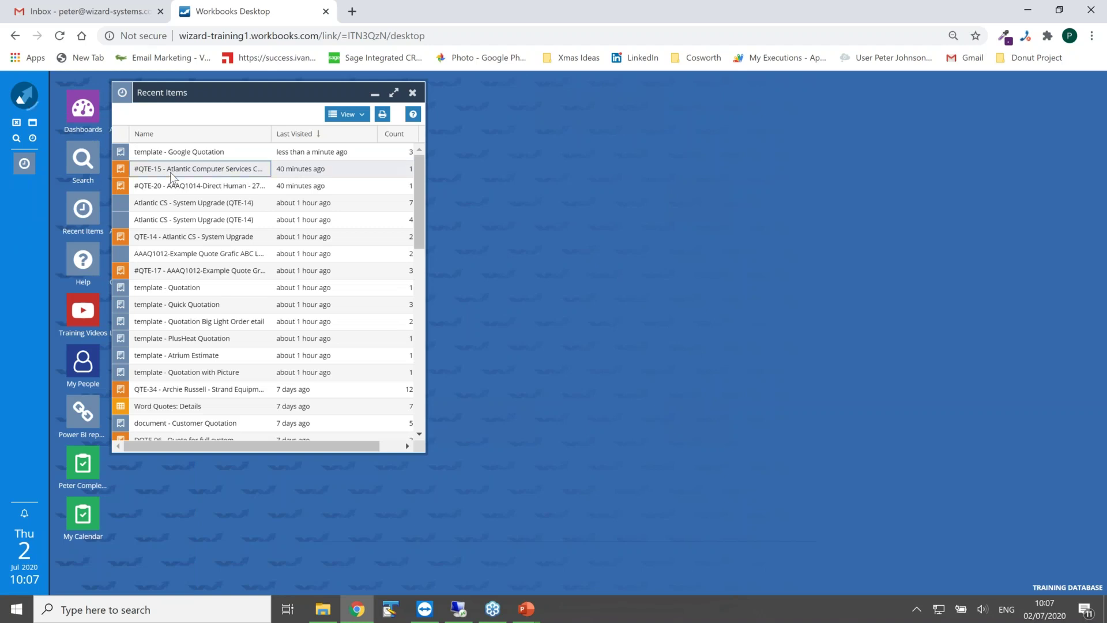
double_click(171, 172)
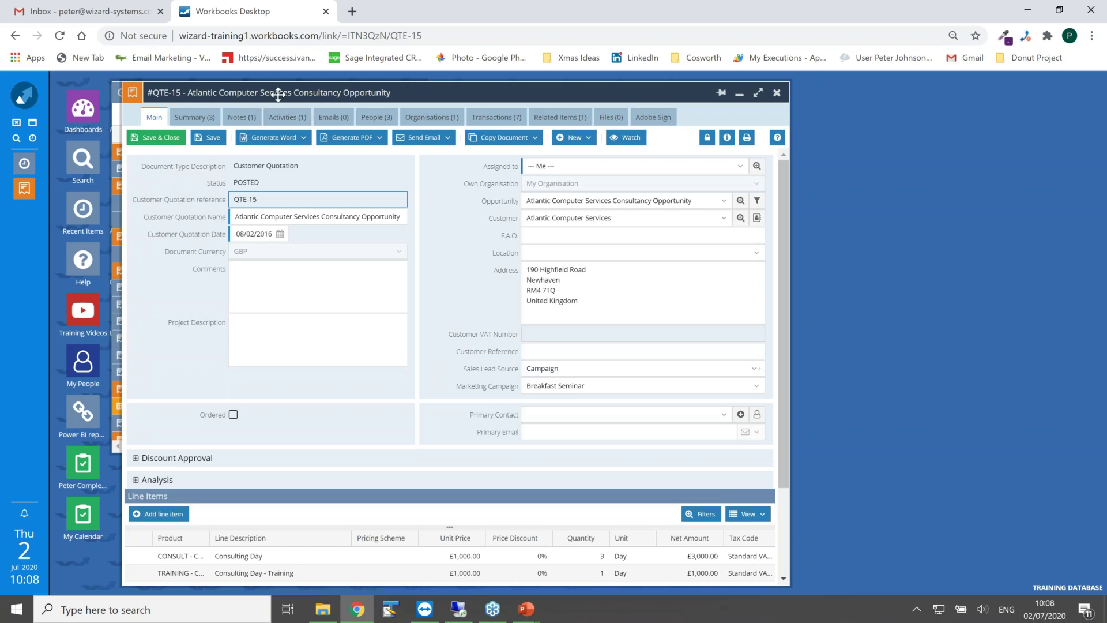
- Reposition the QTE-15 Atlantic Computer Services quotation window to review its details
left_click_drag(280, 94, 281, 90)
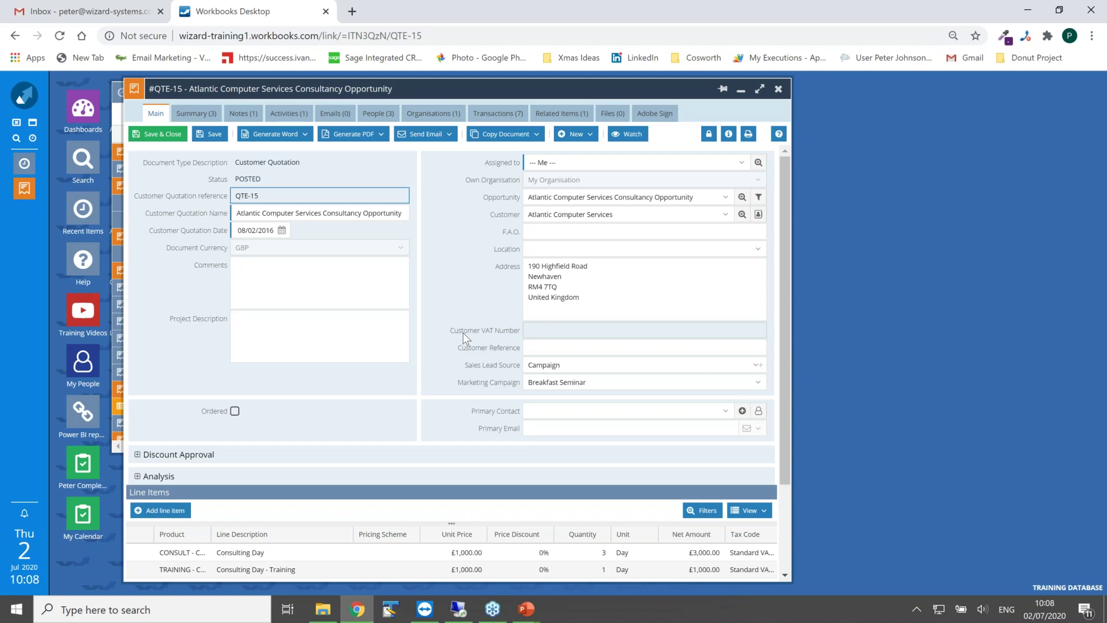
left_click_drag(784, 257, 786, 331)
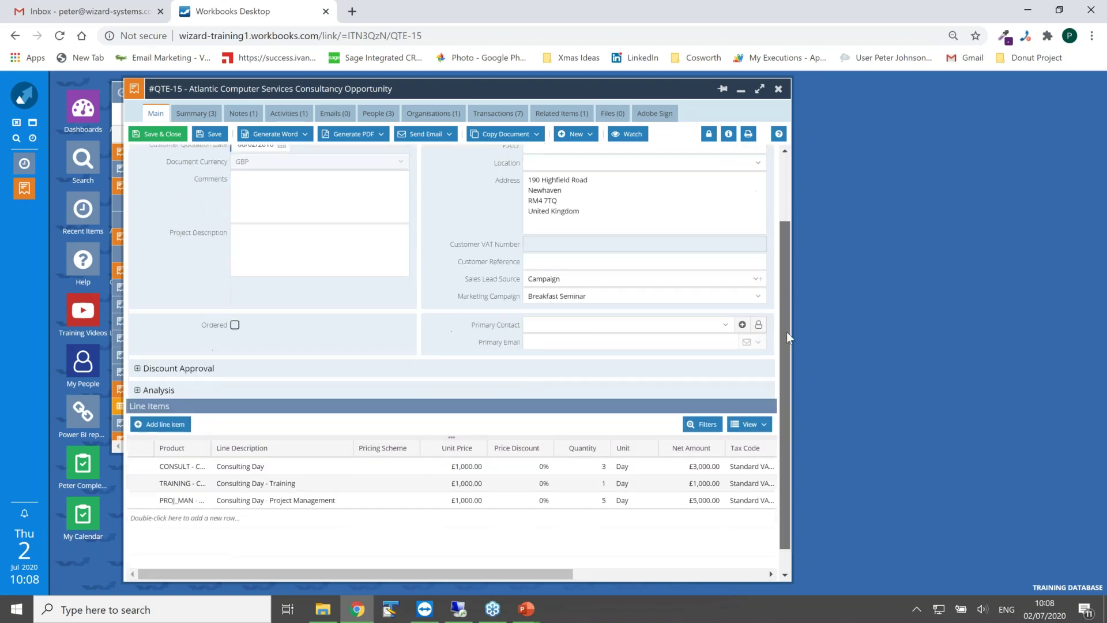
left_click_drag(789, 444, 791, 338)
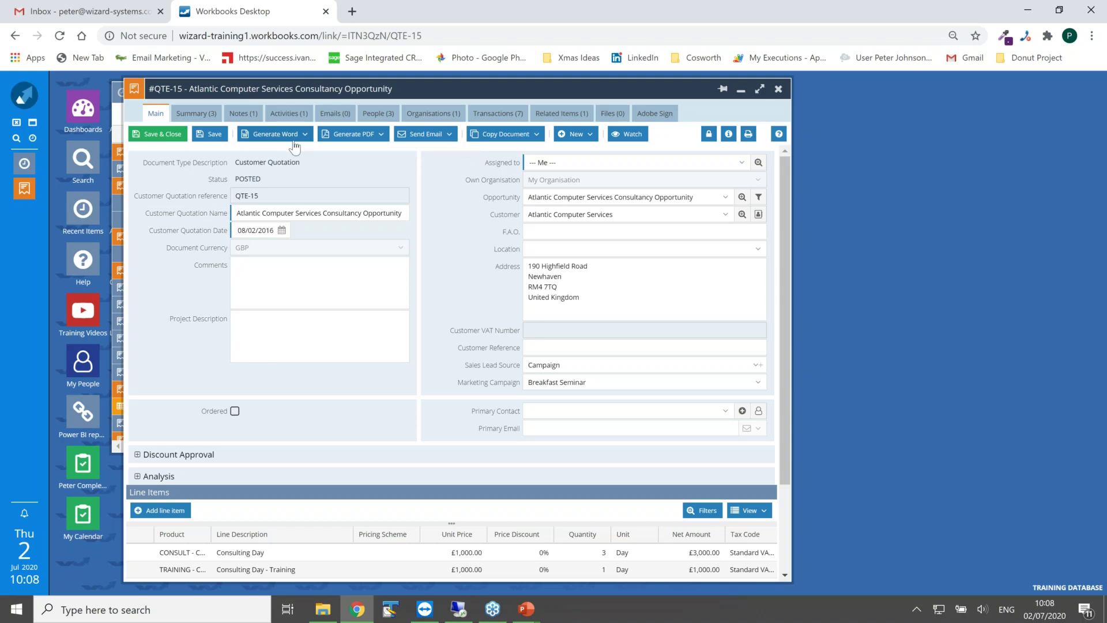
- On QTE-15's Notes tab, create a new Google Doc from the Google Quotation template
left_click(244, 115)
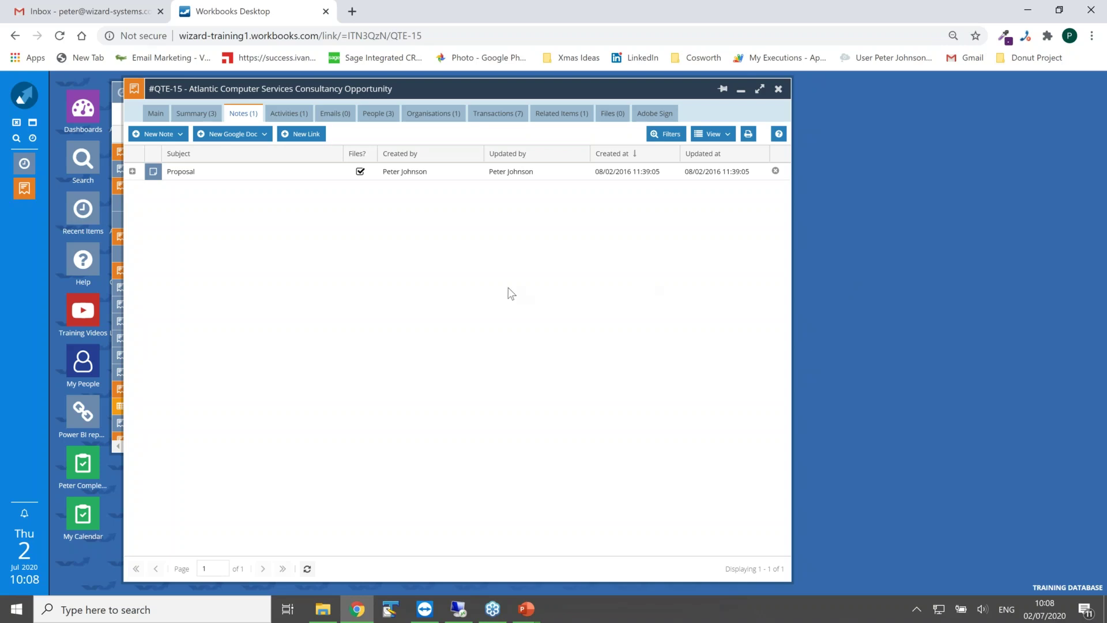
left_click(258, 142)
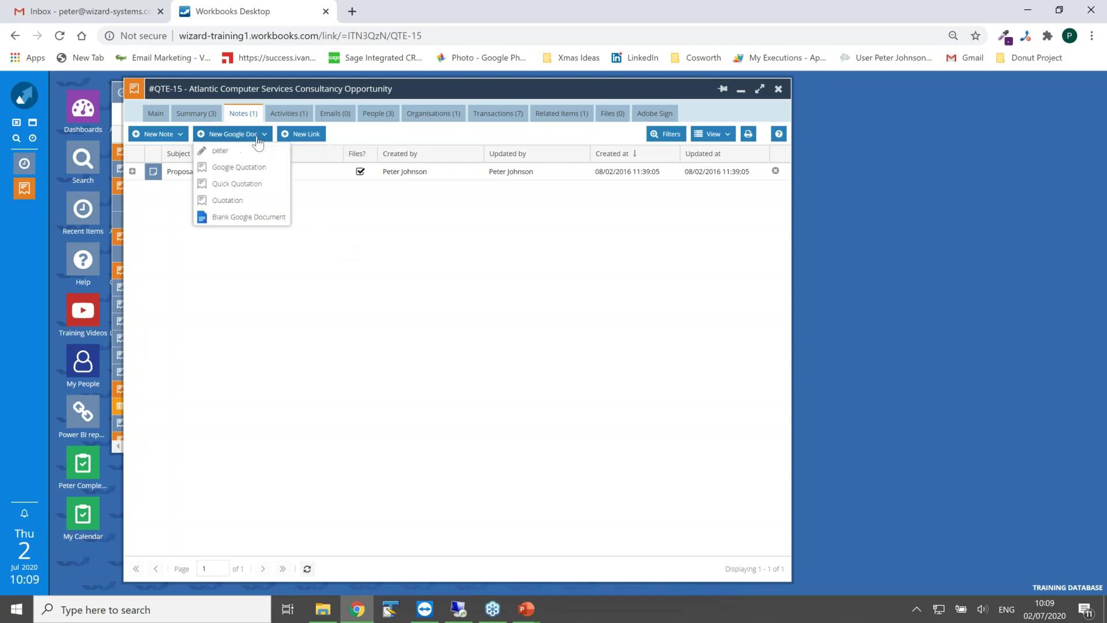
left_click(242, 172)
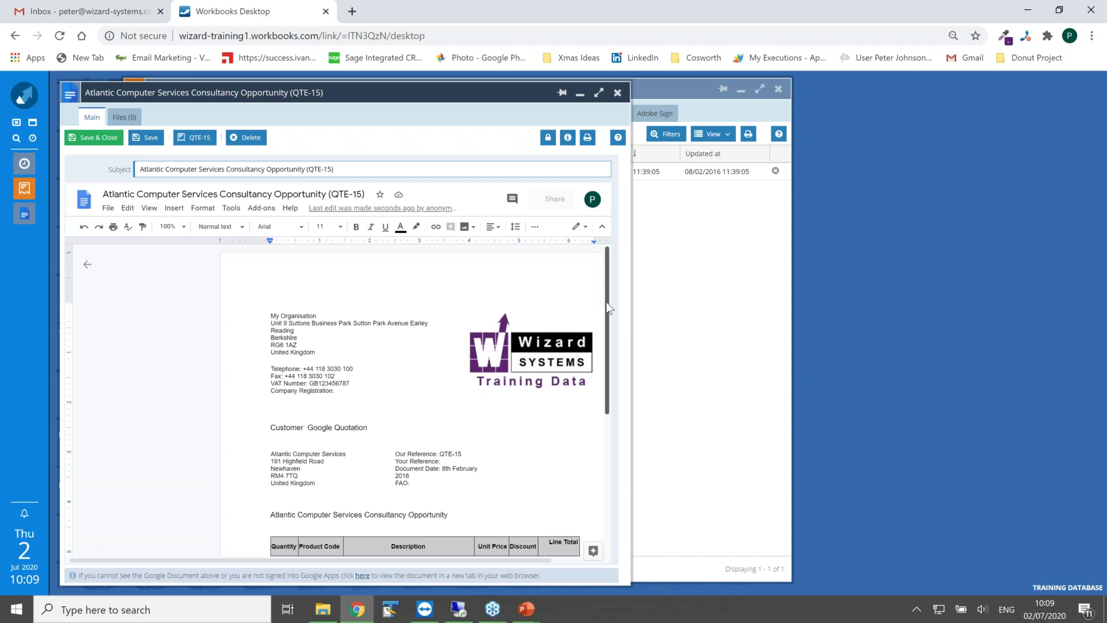
mouse_move(610, 305)
left_mouse_down()
mouse_move(609, 405)
mouse_move(618, 297)
left_mouse_up()
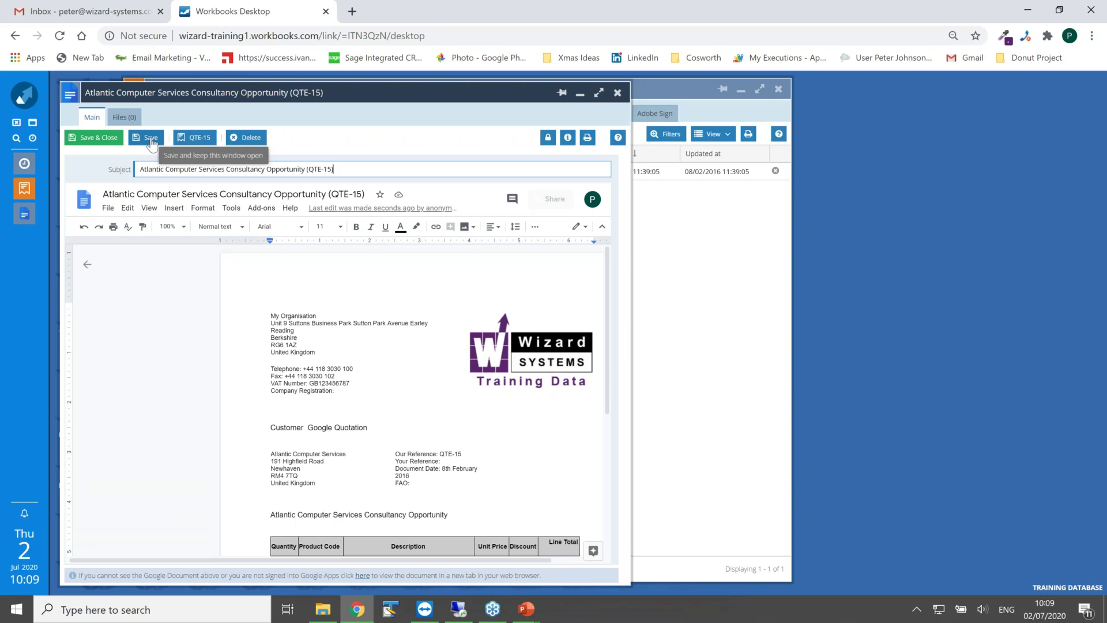
- Save the Google Doc note and bring up the document's File > Download options
left_click(151, 141)
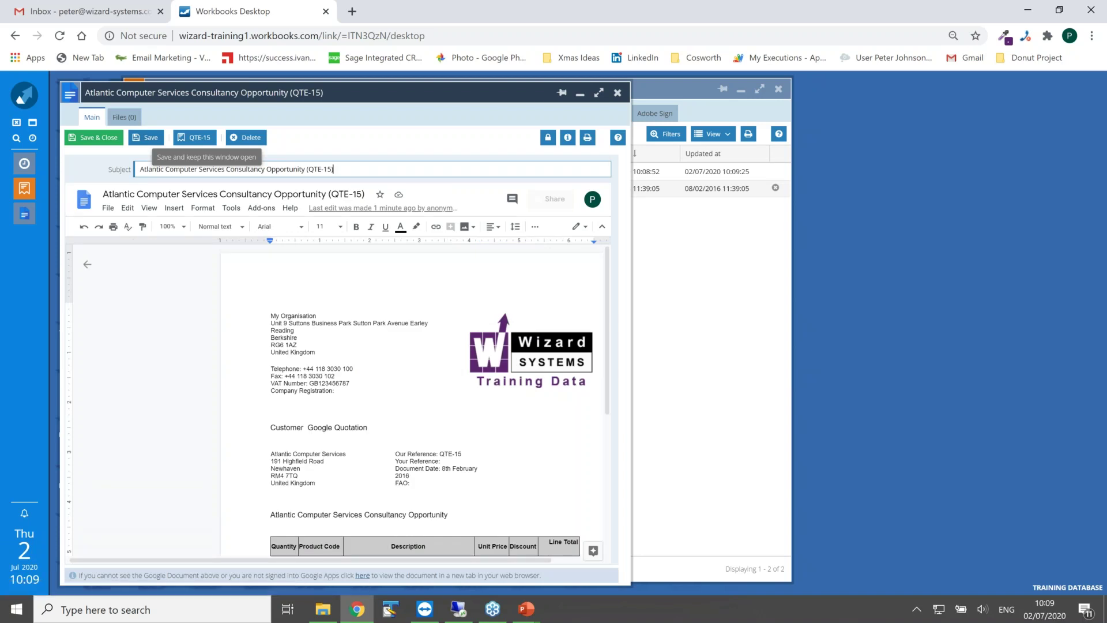
left_click(108, 208)
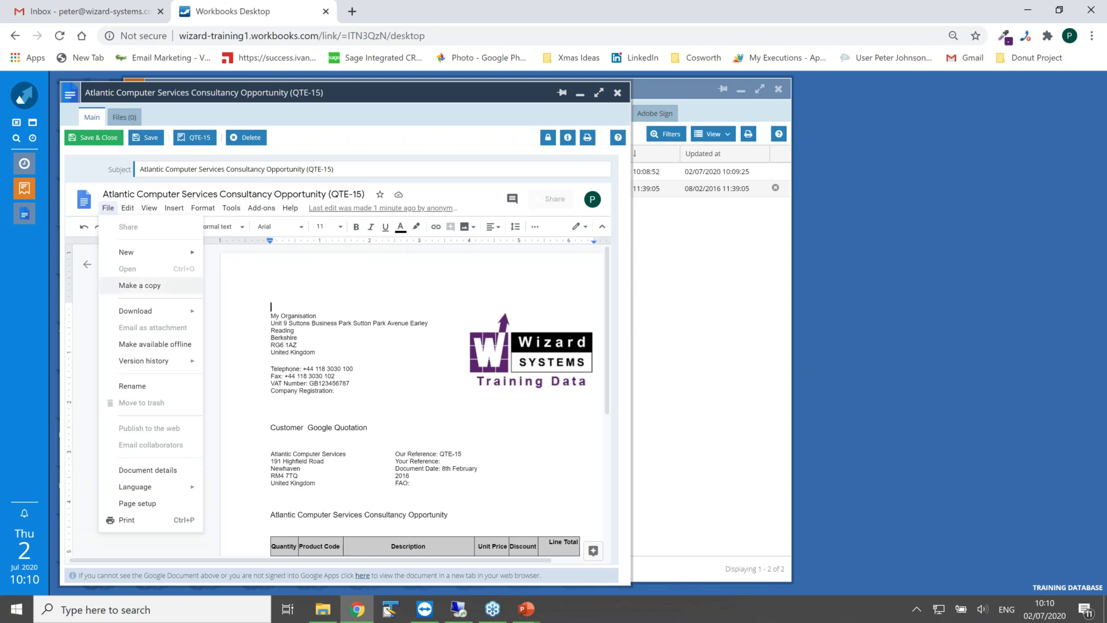
mouse_move(136, 311)
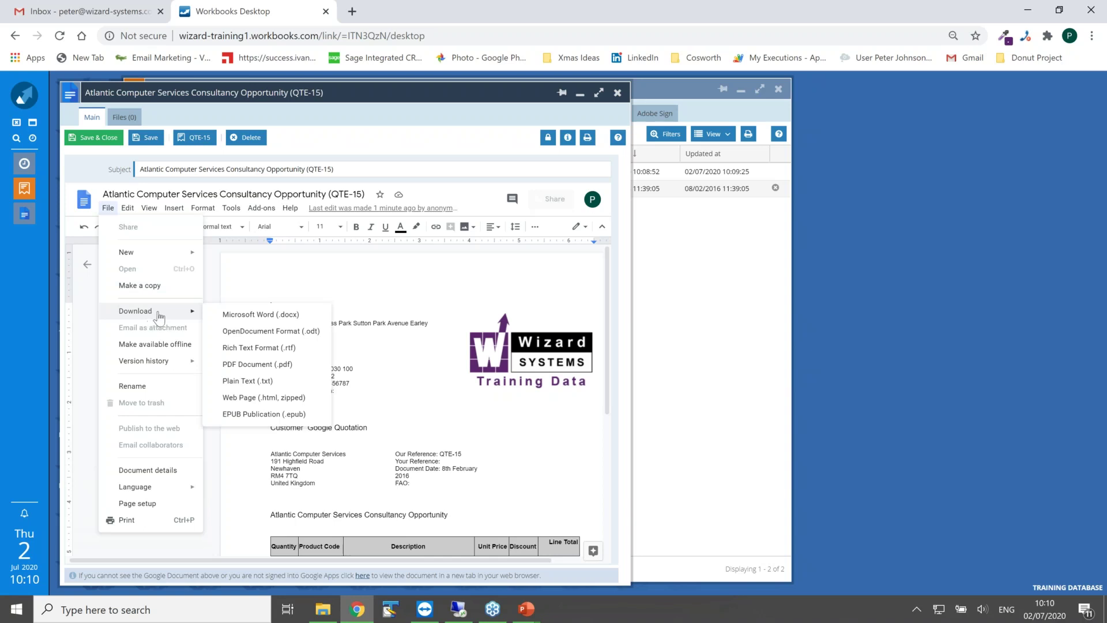
- Download the quotation as PDF Document (.pdf), allow the download, then close the PDF
left_click(255, 366)
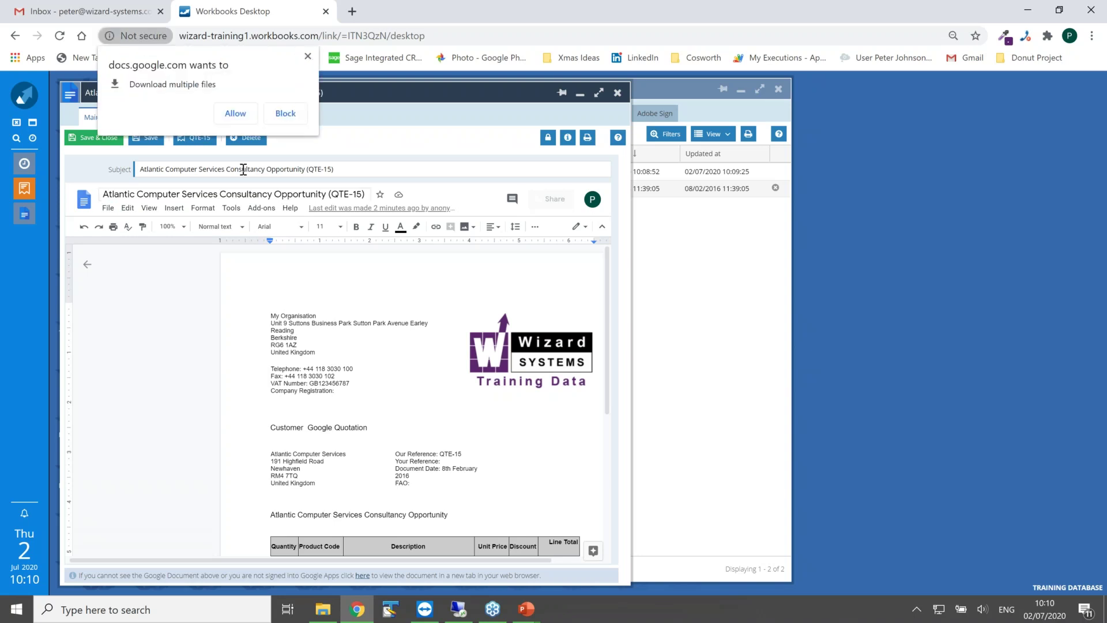
left_click(241, 118)
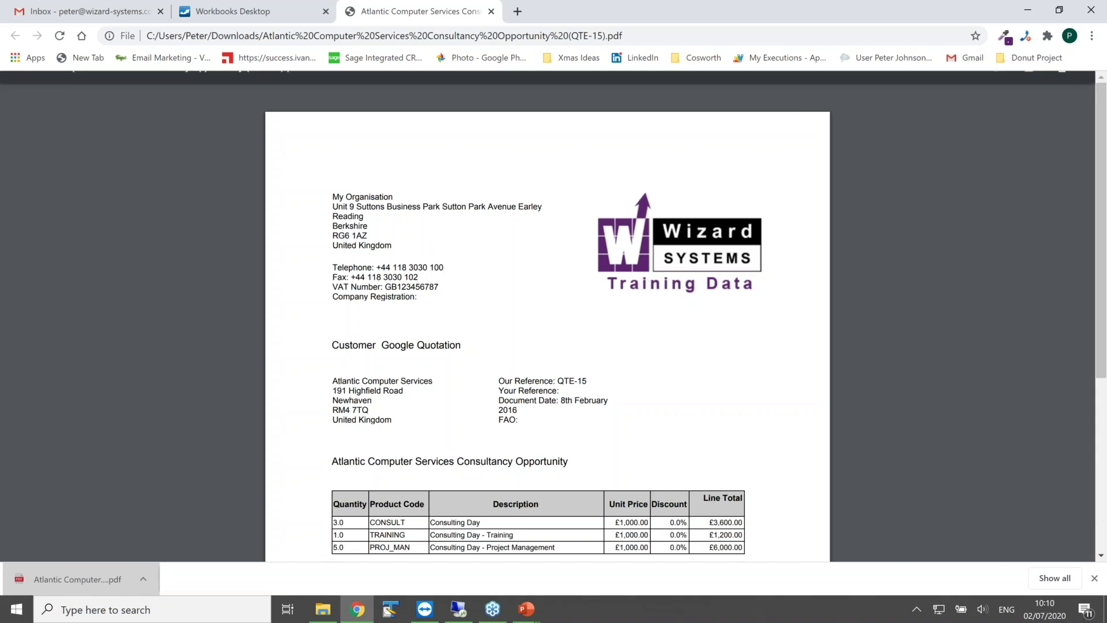
left_click(491, 11)
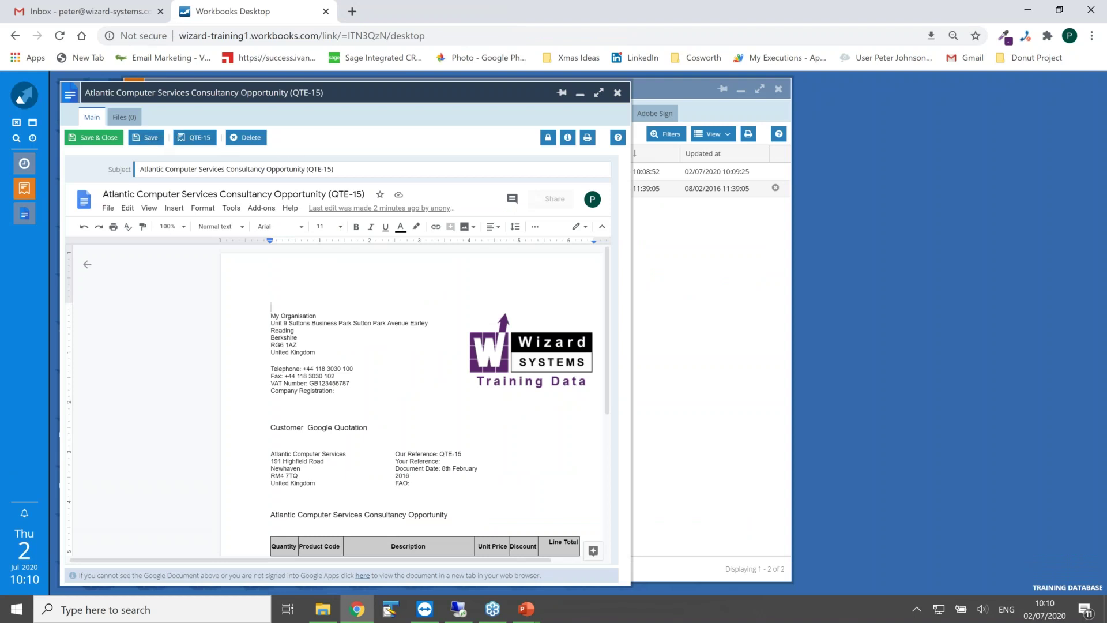
- Close the note, reopen the new quotation note, and follow its Google Docs link
left_click(93, 137)
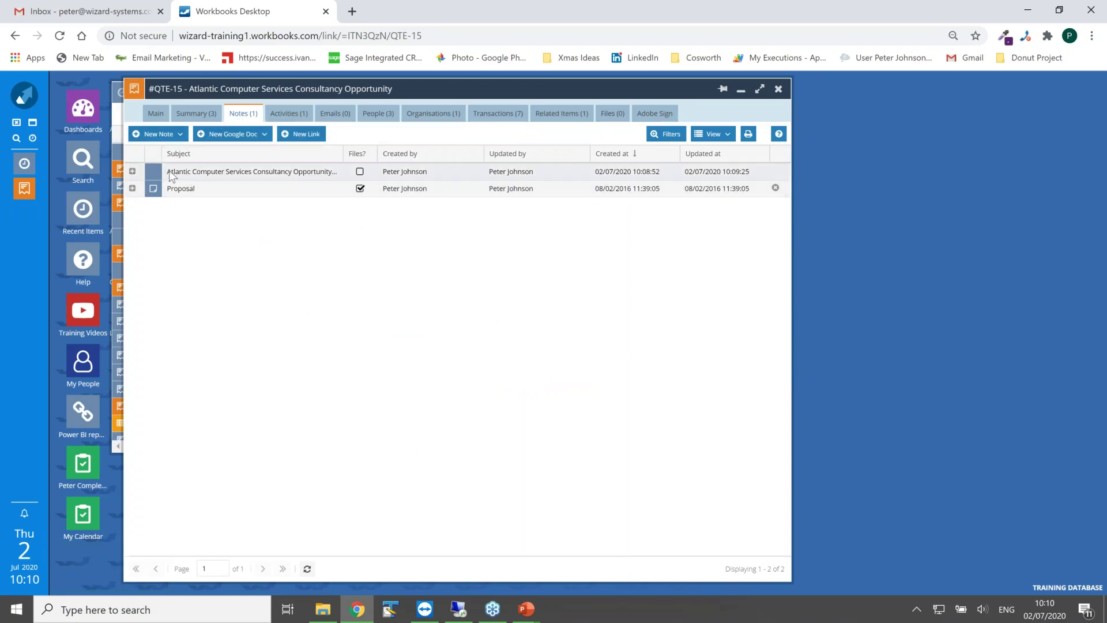
left_click(132, 173)
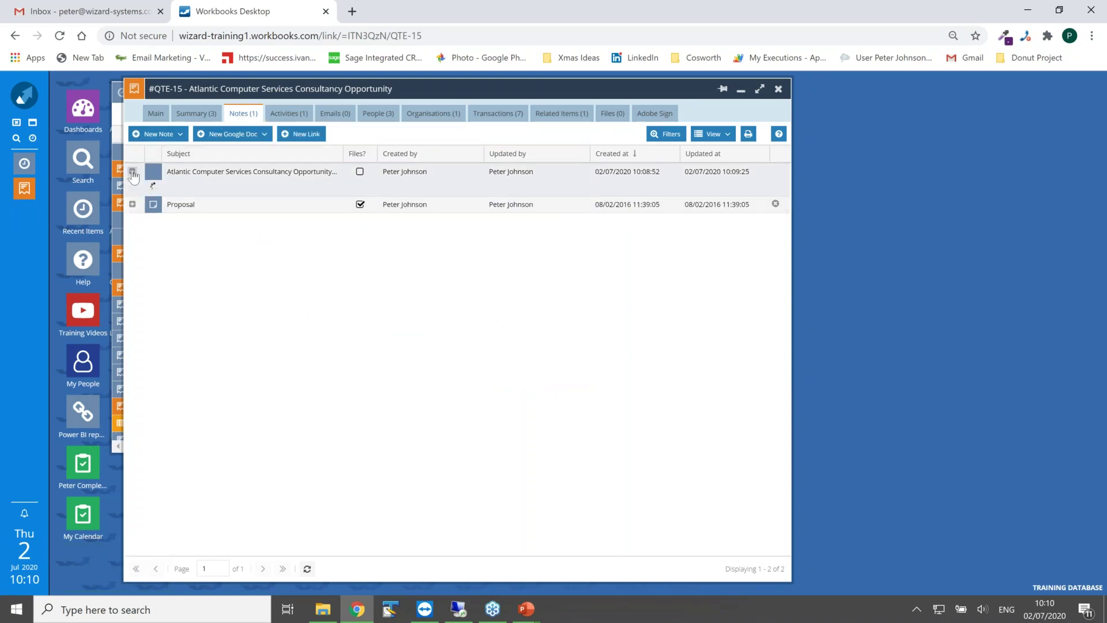
left_click(214, 177)
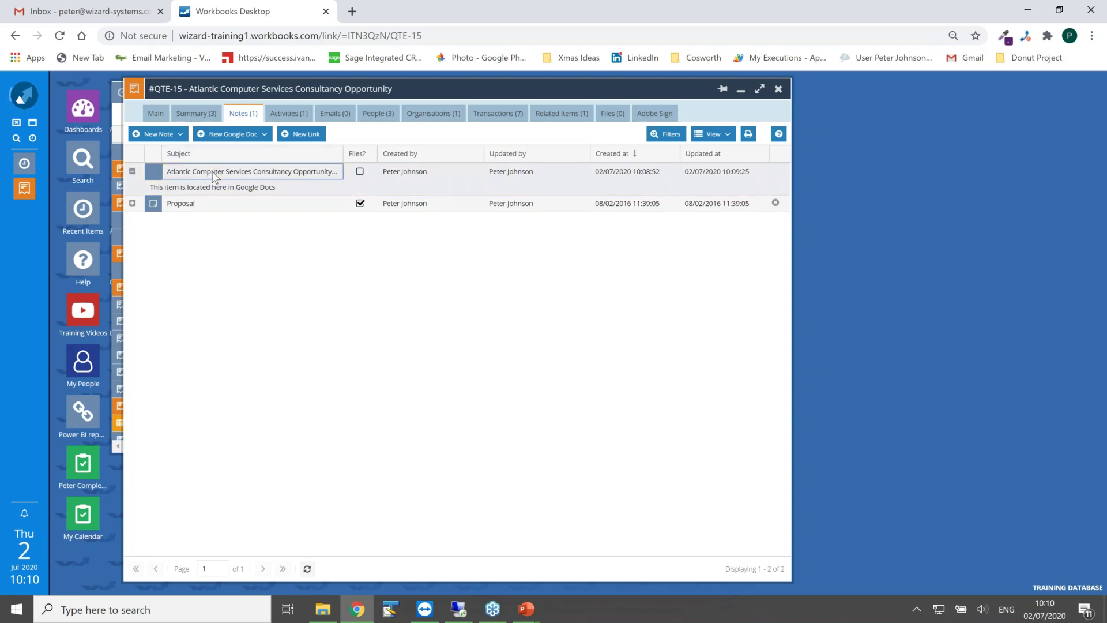
double_click(213, 176)
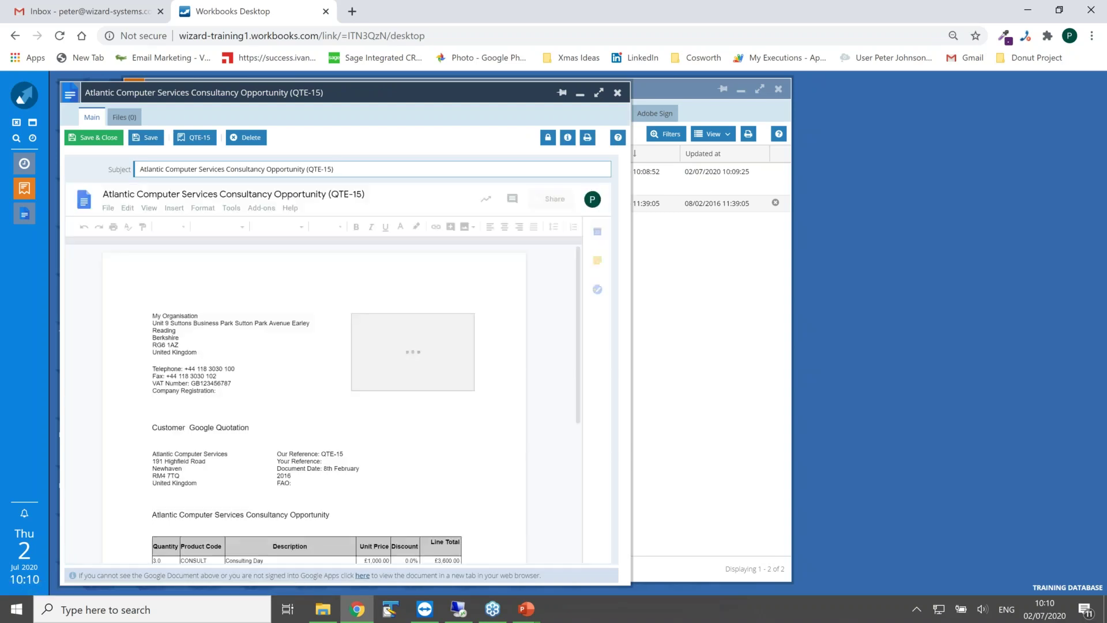
left_click(617, 92)
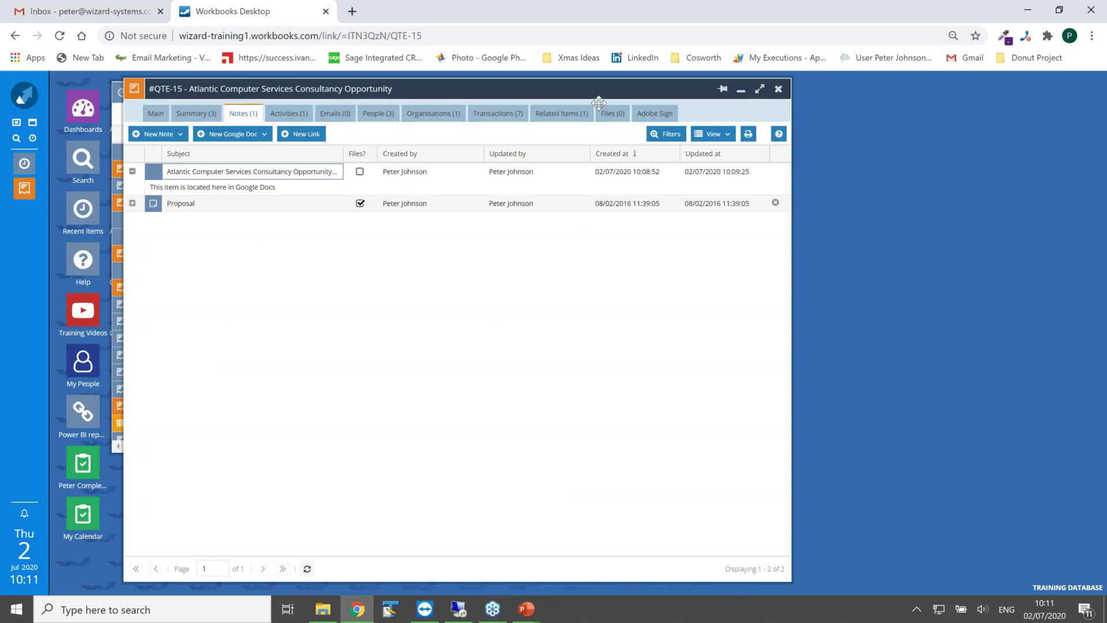
left_click(218, 188)
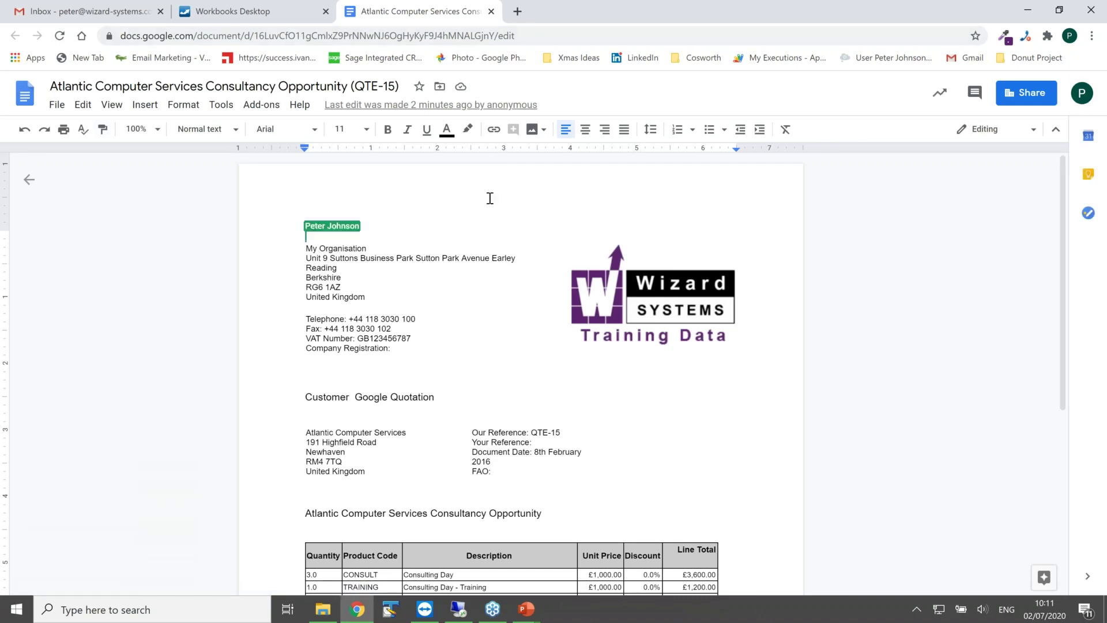
- Close the merged QTE-15 Google Doc and its note window to return to QTE-15's notes list
left_click(491, 12)
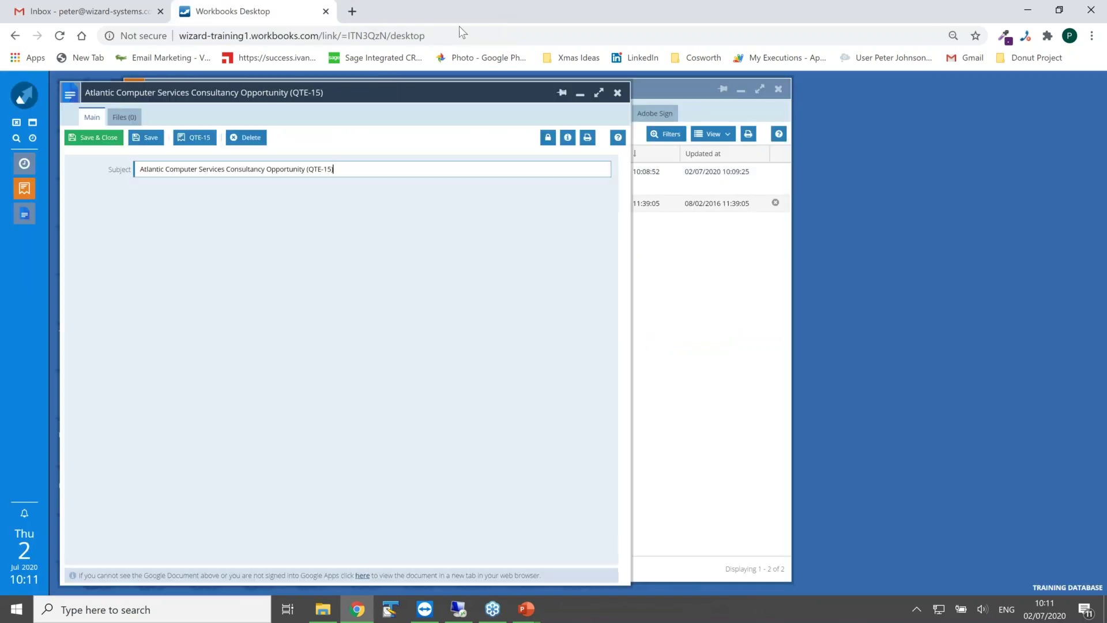
left_click_drag(365, 94, 668, 88)
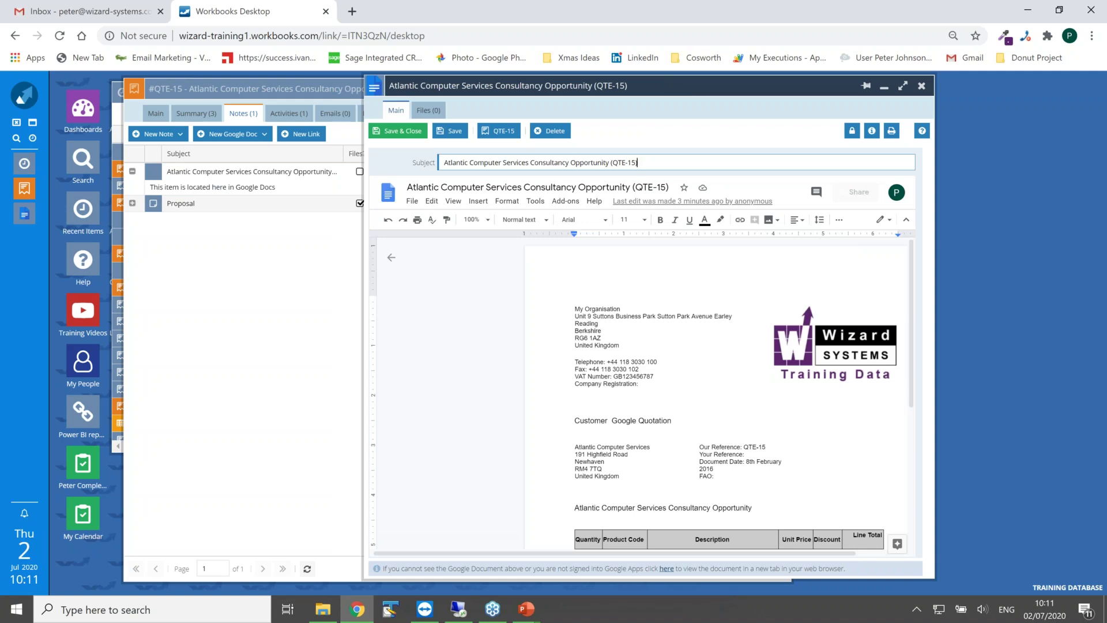
left_click(921, 86)
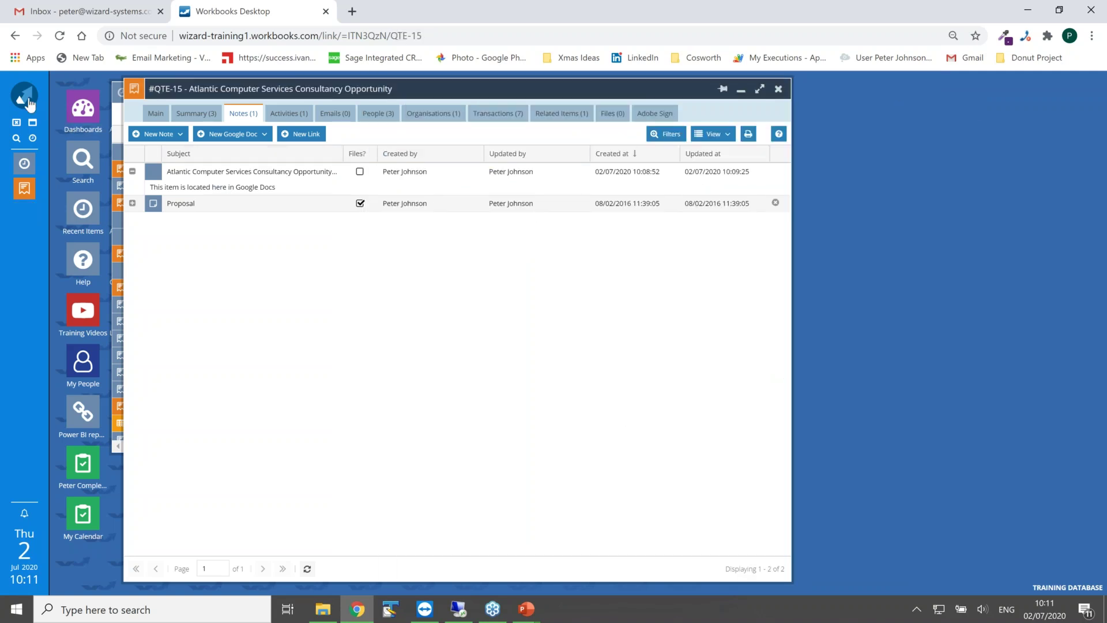
- Confirm QTE-15 has no emails, review its Send Email templates, then open Marketing > Templates
left_click(331, 121)
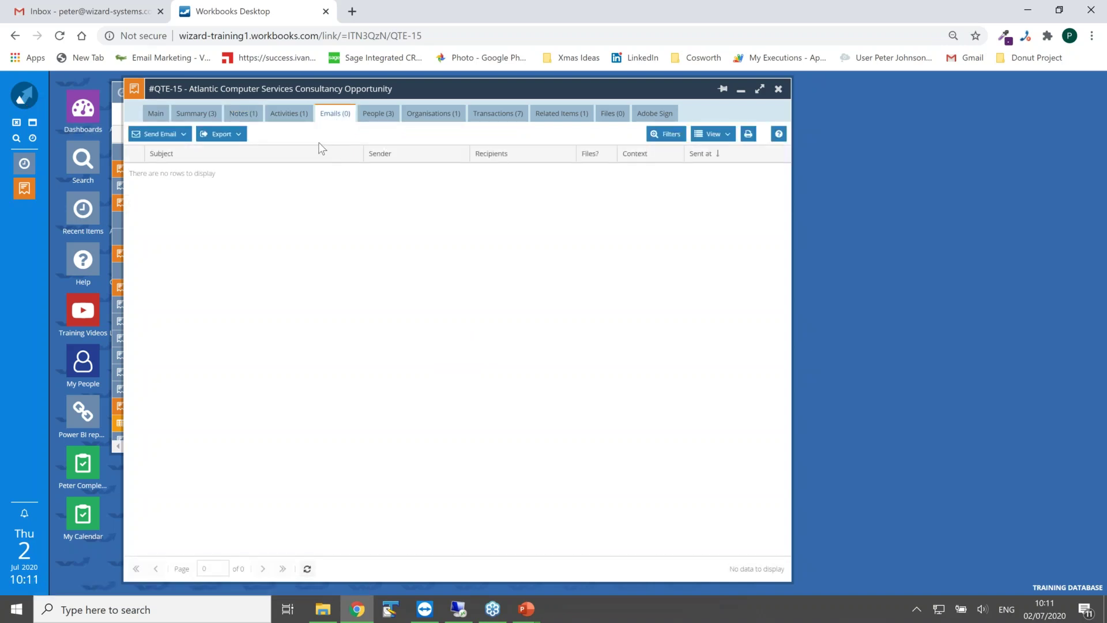
left_click(155, 115)
left_click(427, 139)
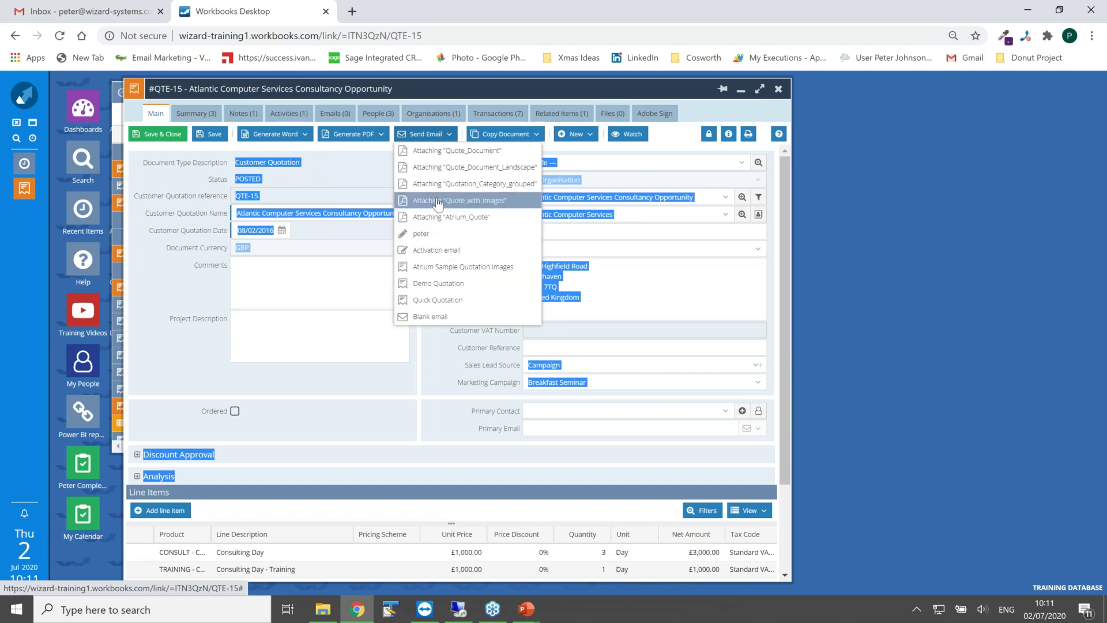
left_click(24, 98)
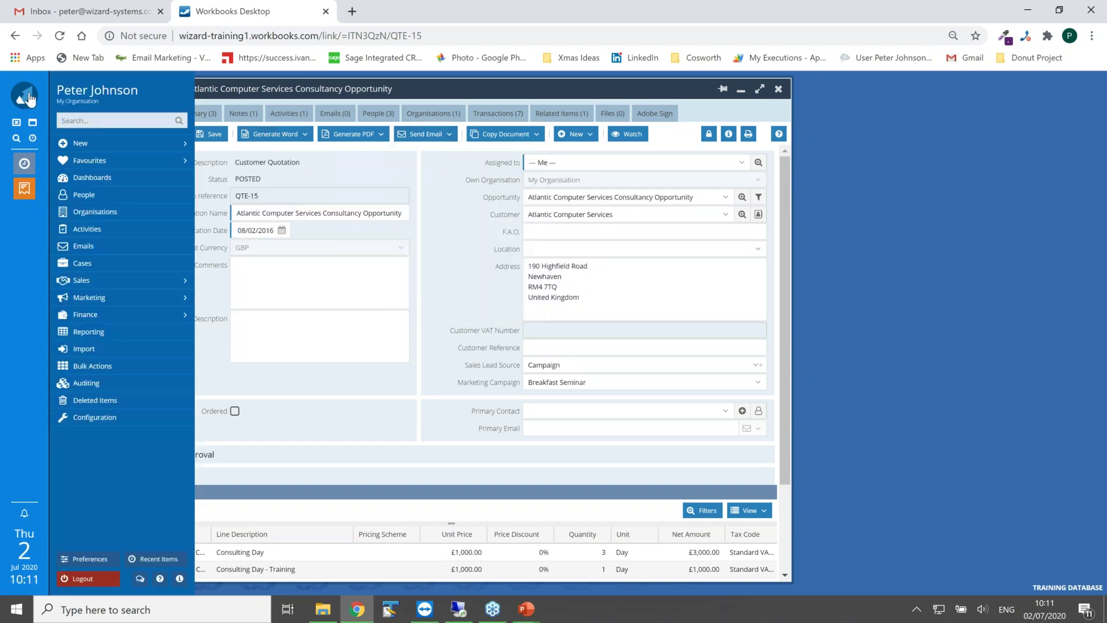
mouse_move(90, 297)
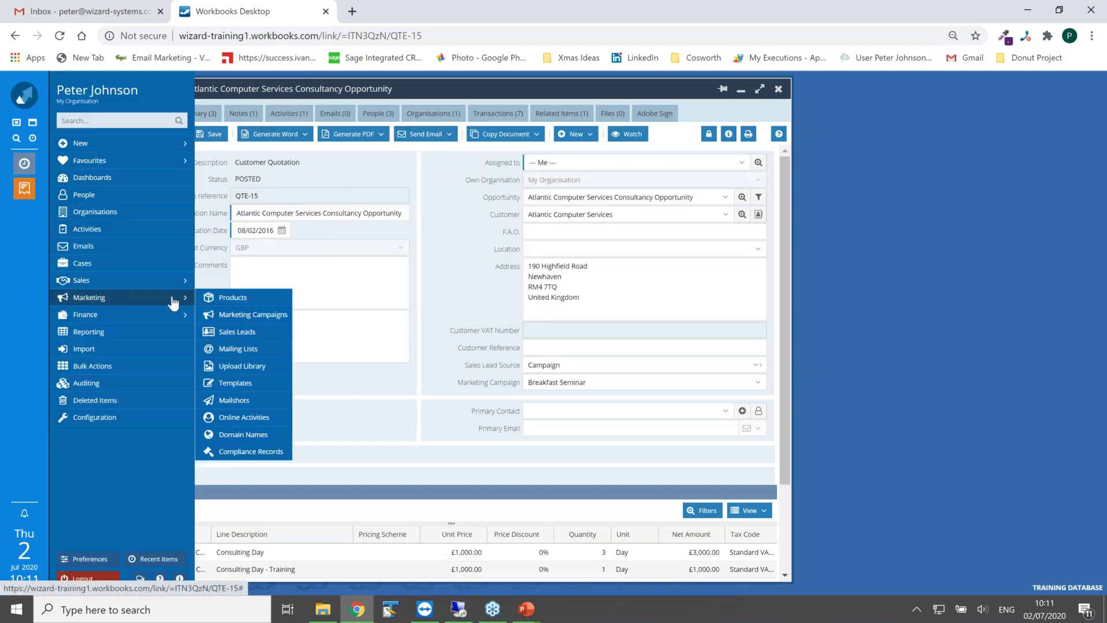
left_click(232, 385)
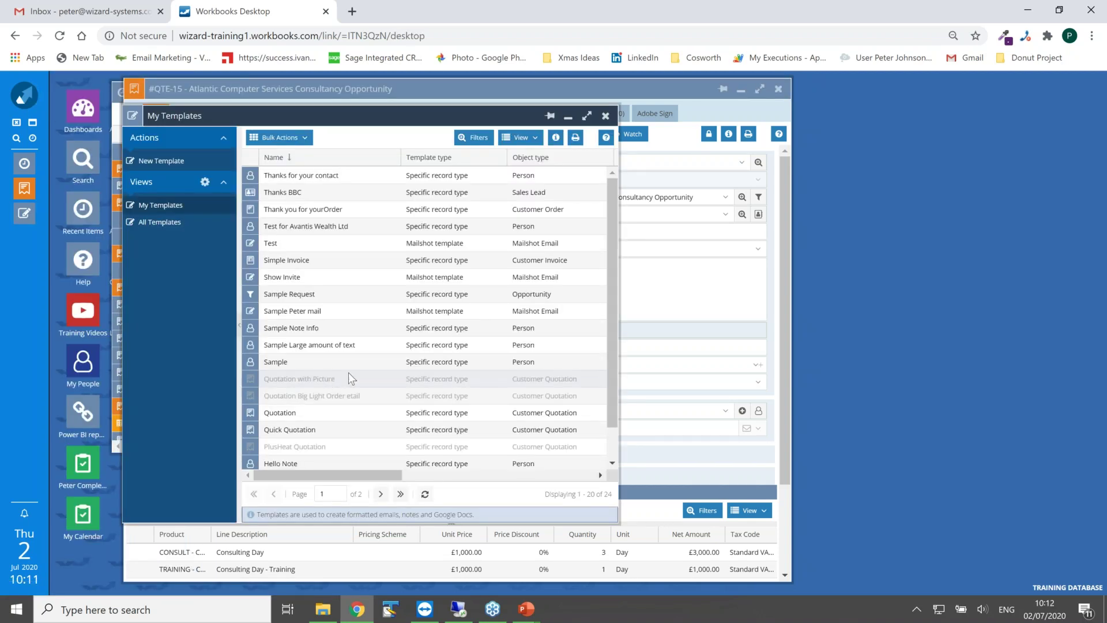
- Tick Email under 'For creating' on the Google Quotation template, save it, and close My Templates
left_click(349, 161)
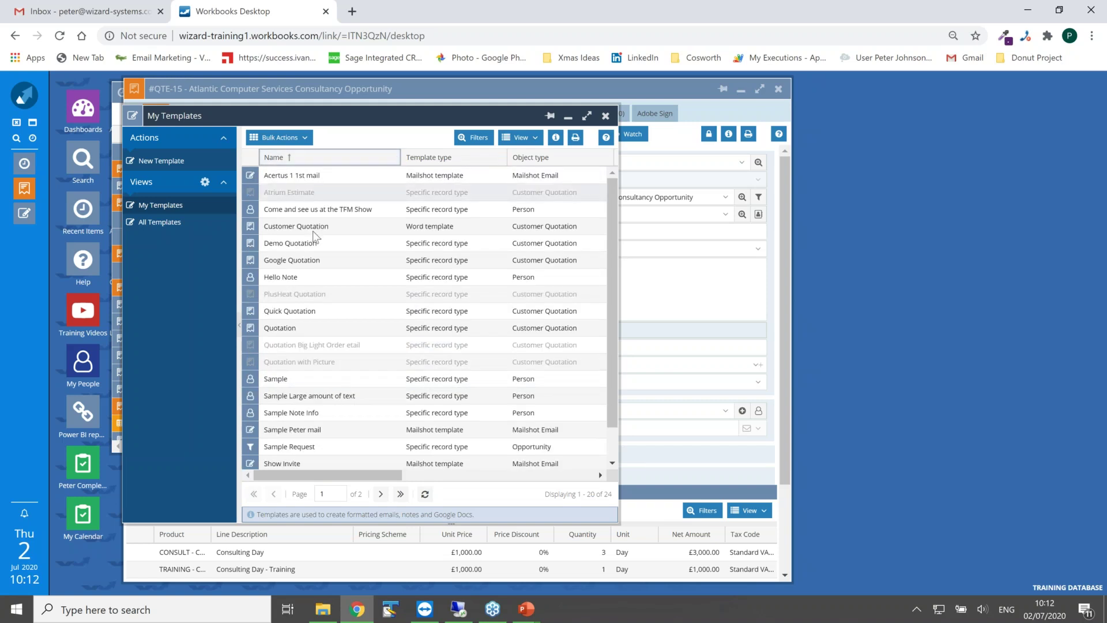
left_click(290, 261)
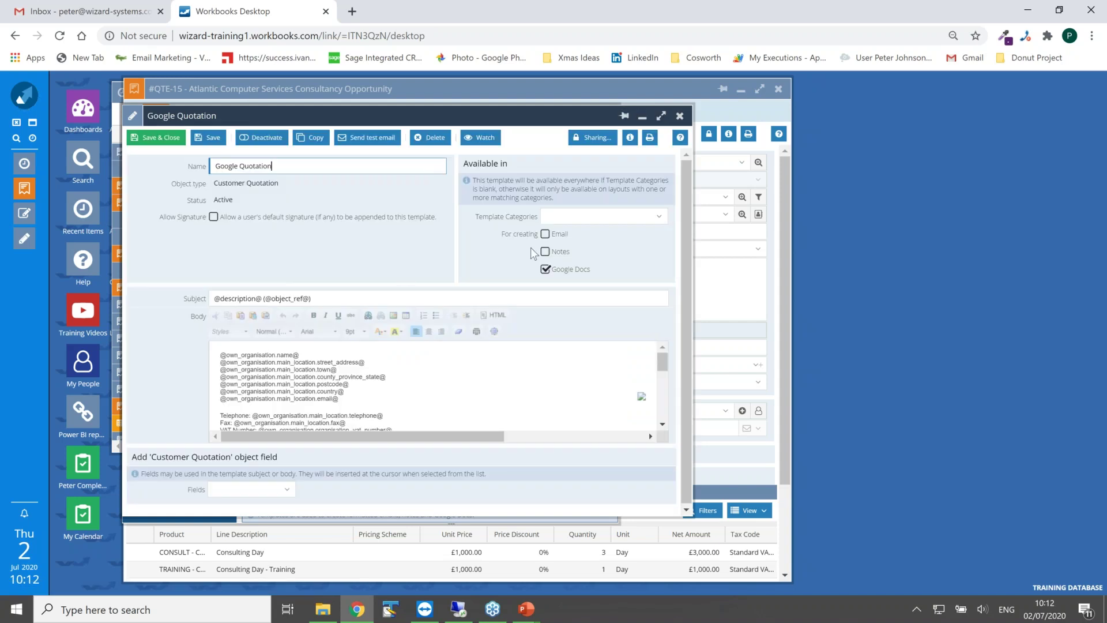
left_click(545, 234)
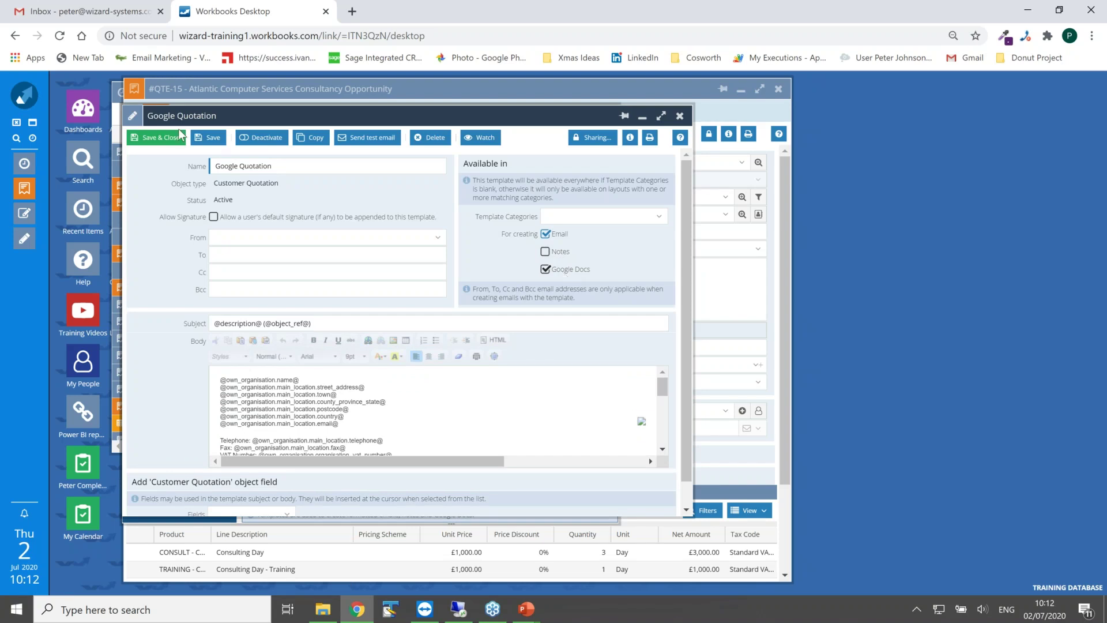
left_click(165, 140)
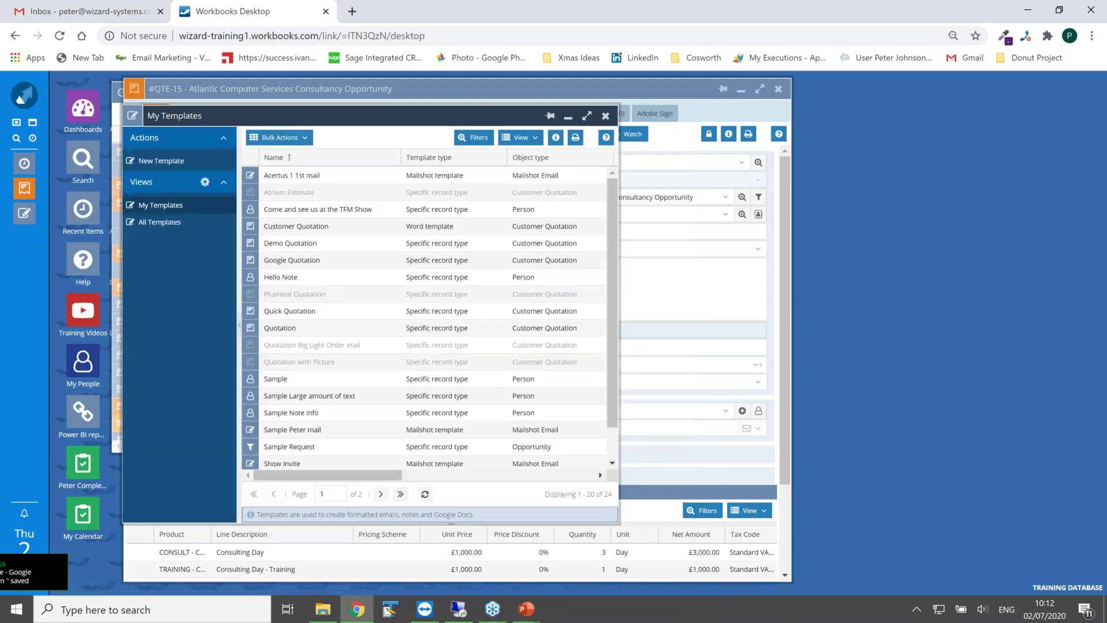
left_click(605, 116)
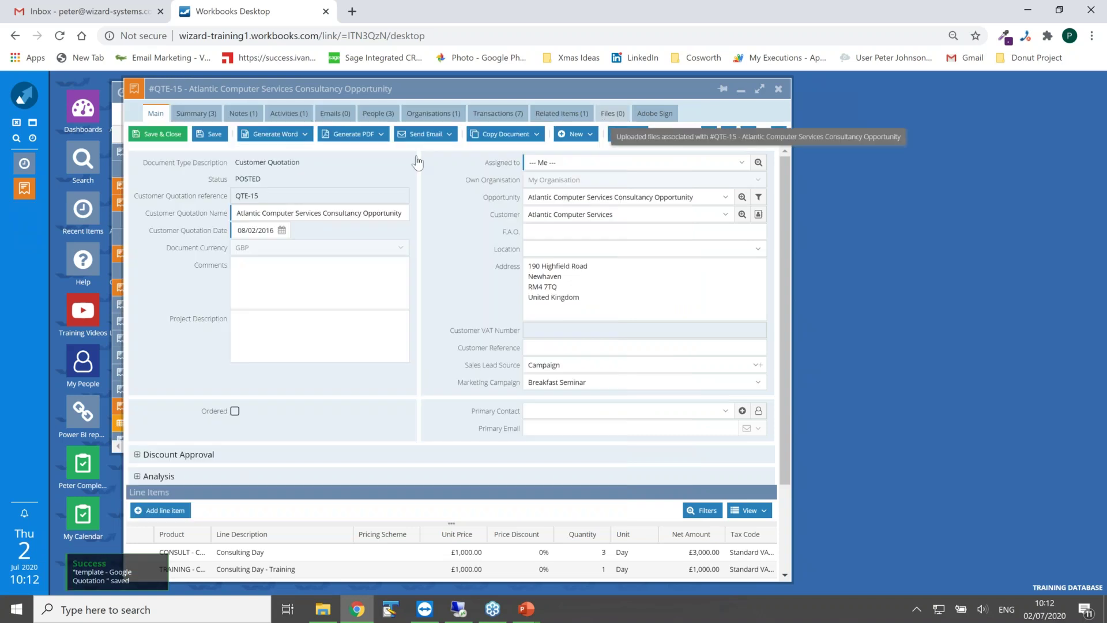
- Save QTE-15 and confirm Google Quotation now appears among its Send Email templates
left_click(212, 138)
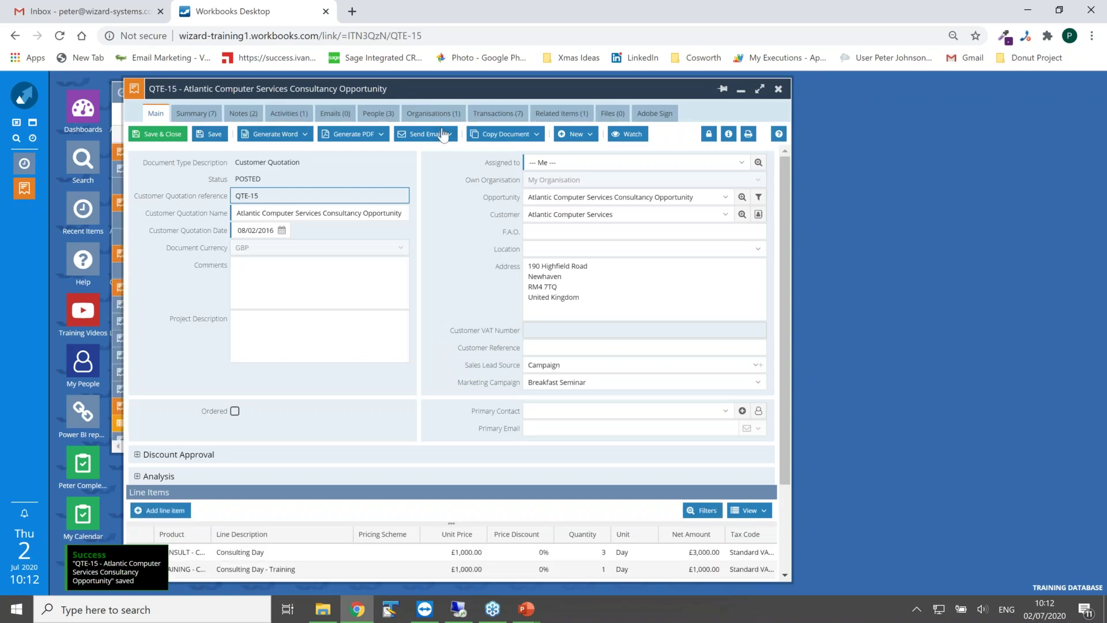
left_click(443, 136)
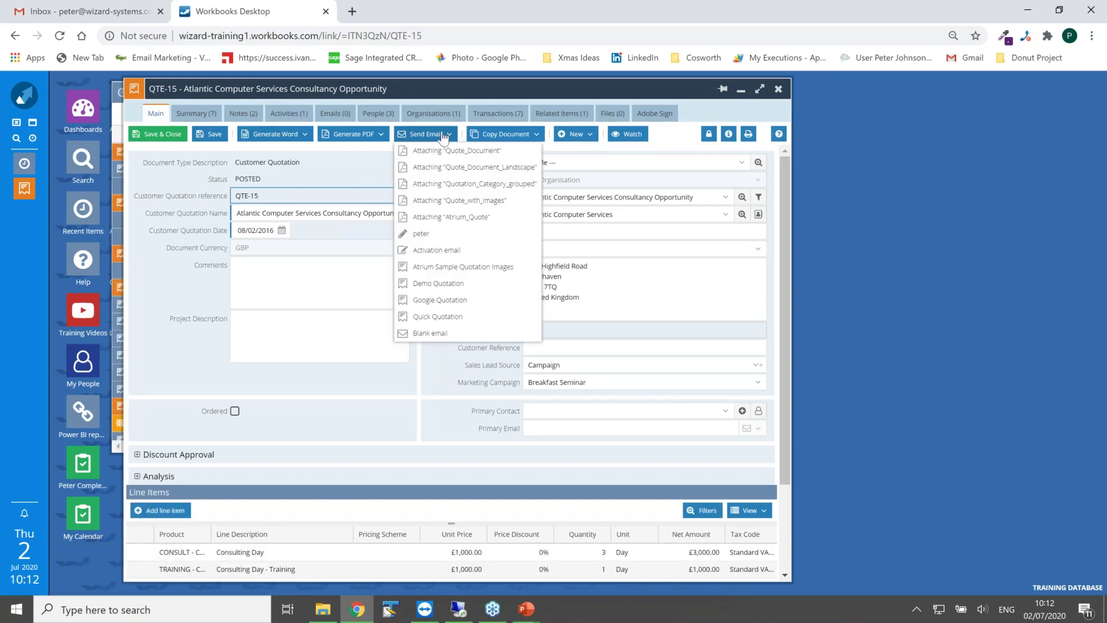
left_click(429, 303)
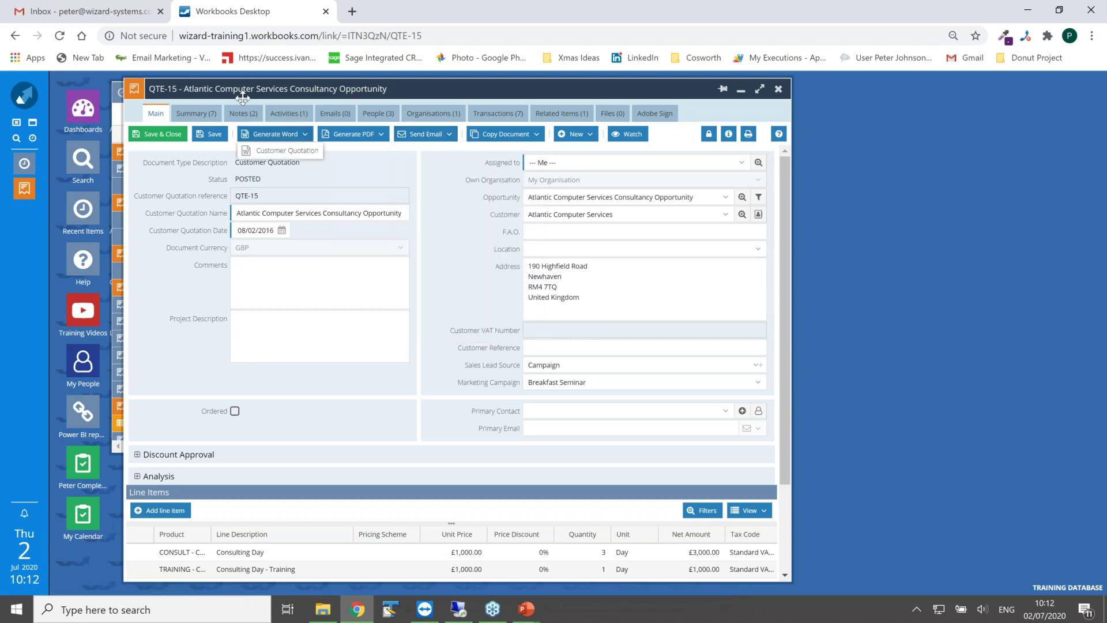
left_click(434, 138)
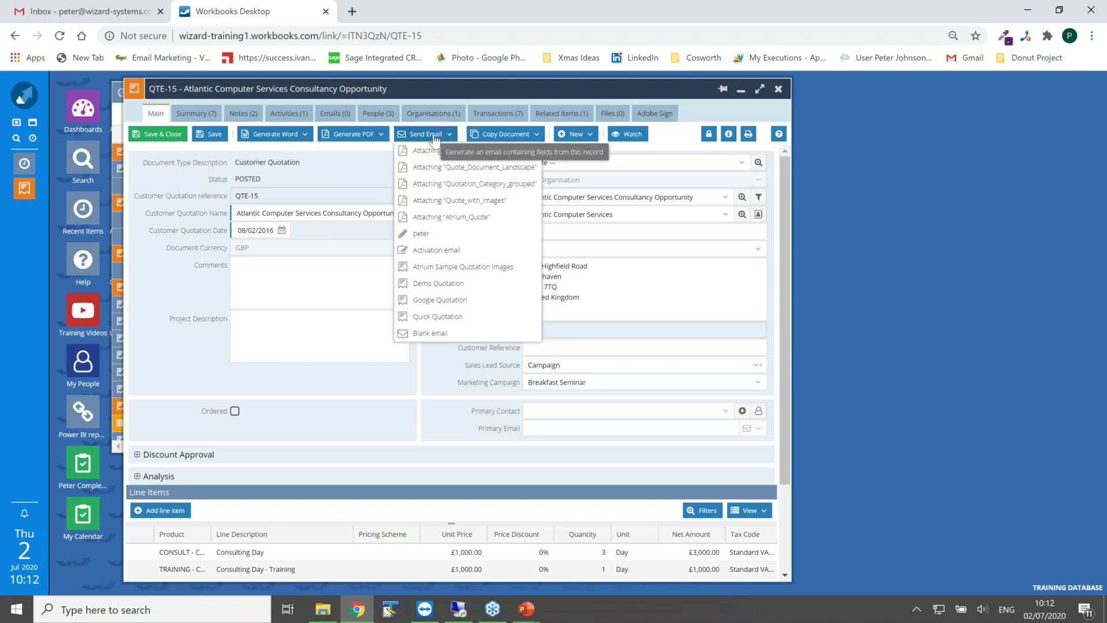
left_click(433, 301)
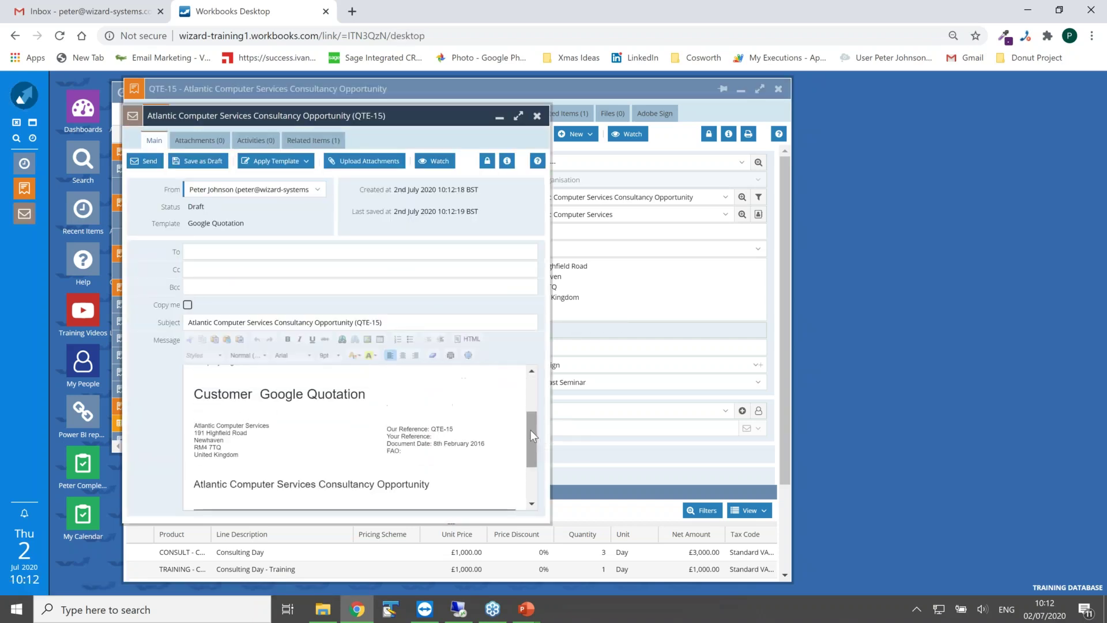
left_click_drag(530, 404, 530, 435)
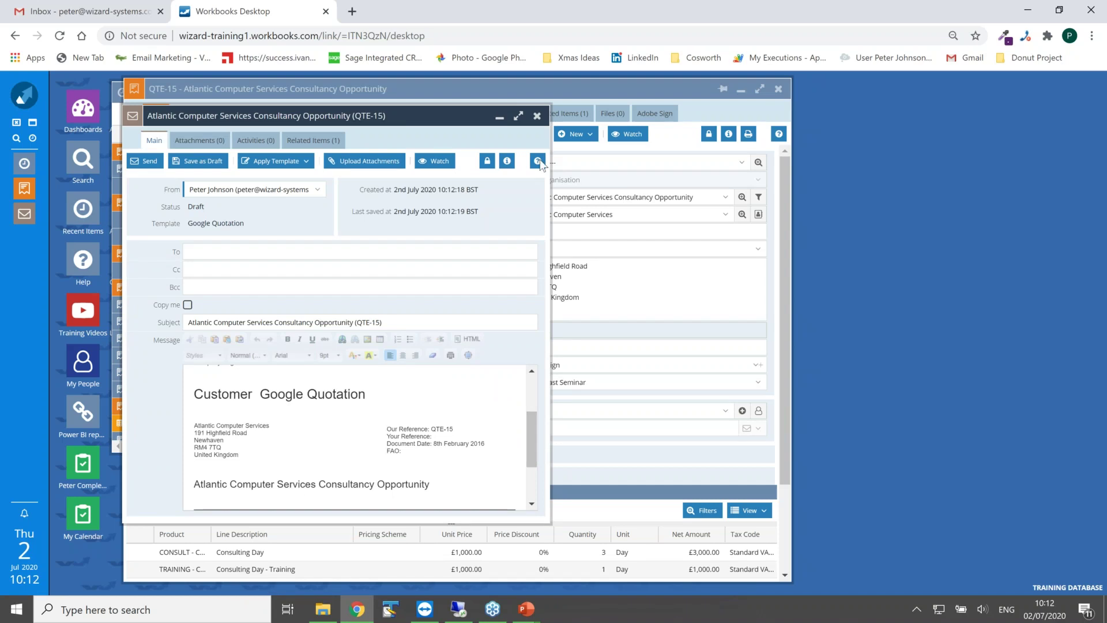
left_click(538, 117)
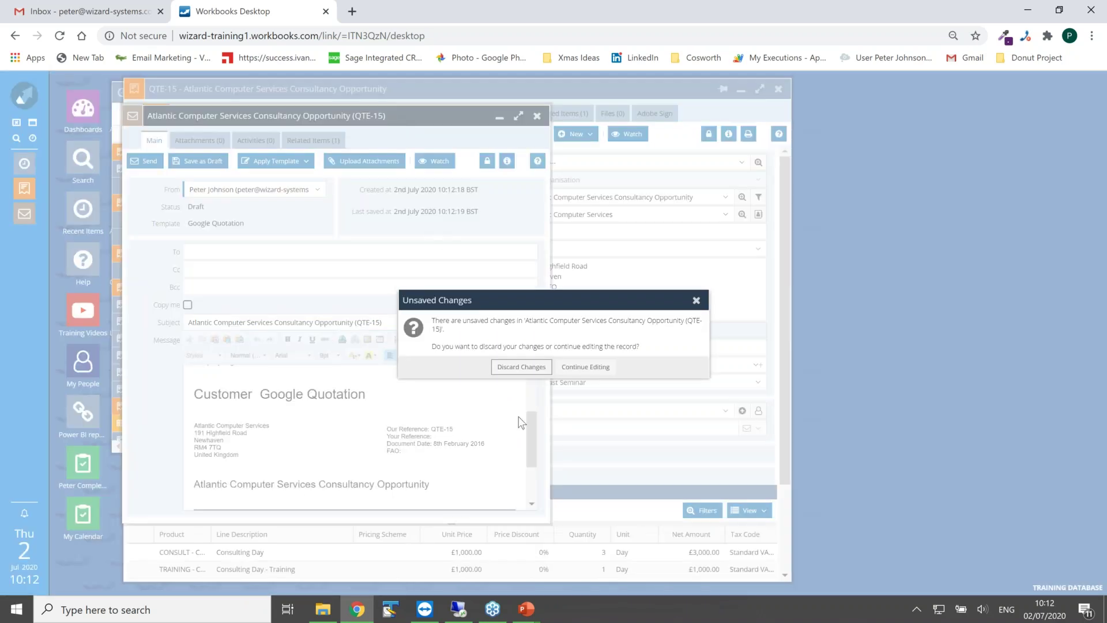
left_click(521, 367)
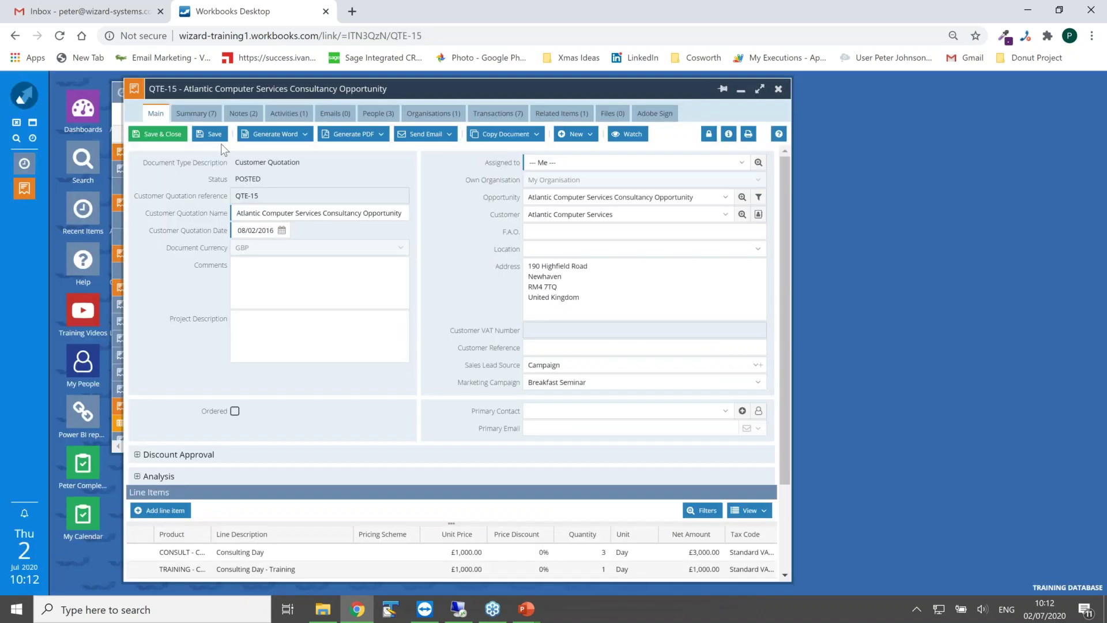
- Review QTE-15's notes and New Google Doc template options, then return to its Main details
left_click(242, 114)
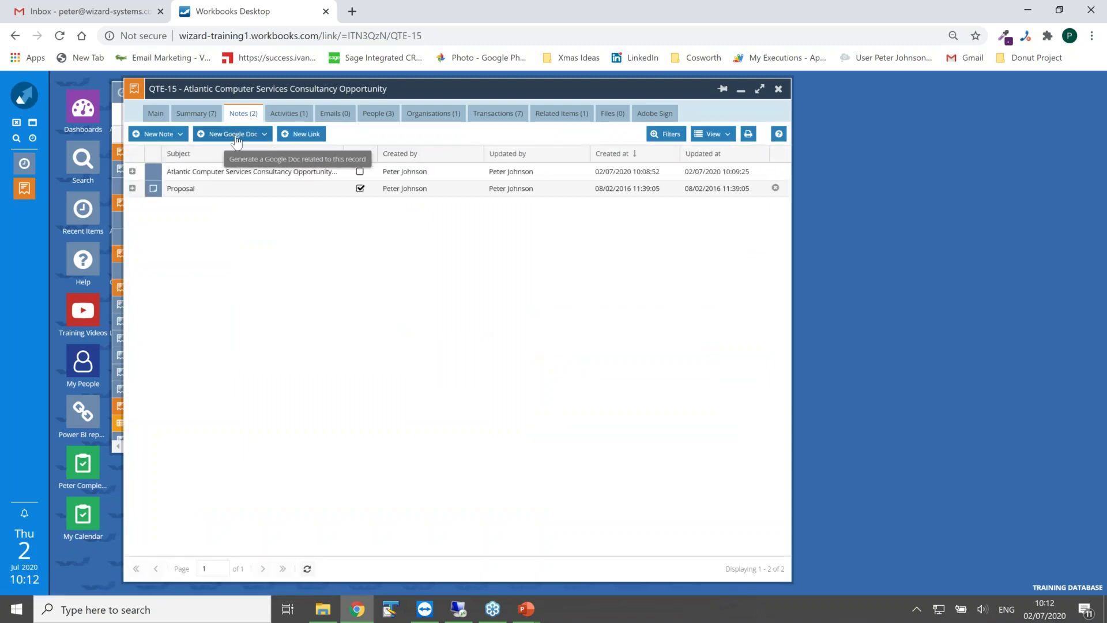
left_click(236, 142)
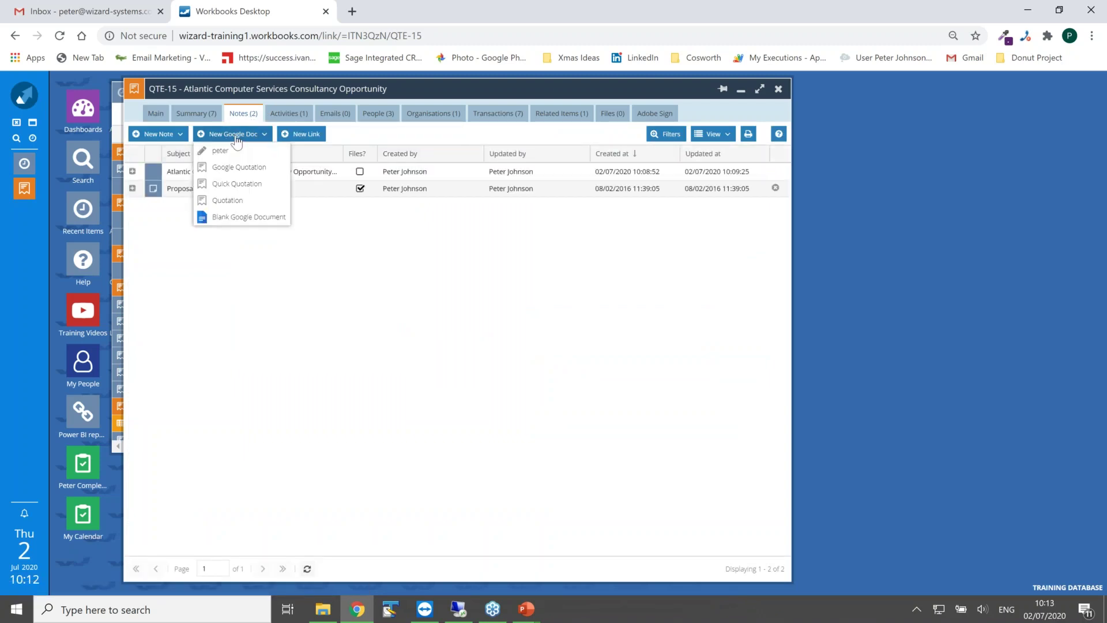
left_click(154, 114)
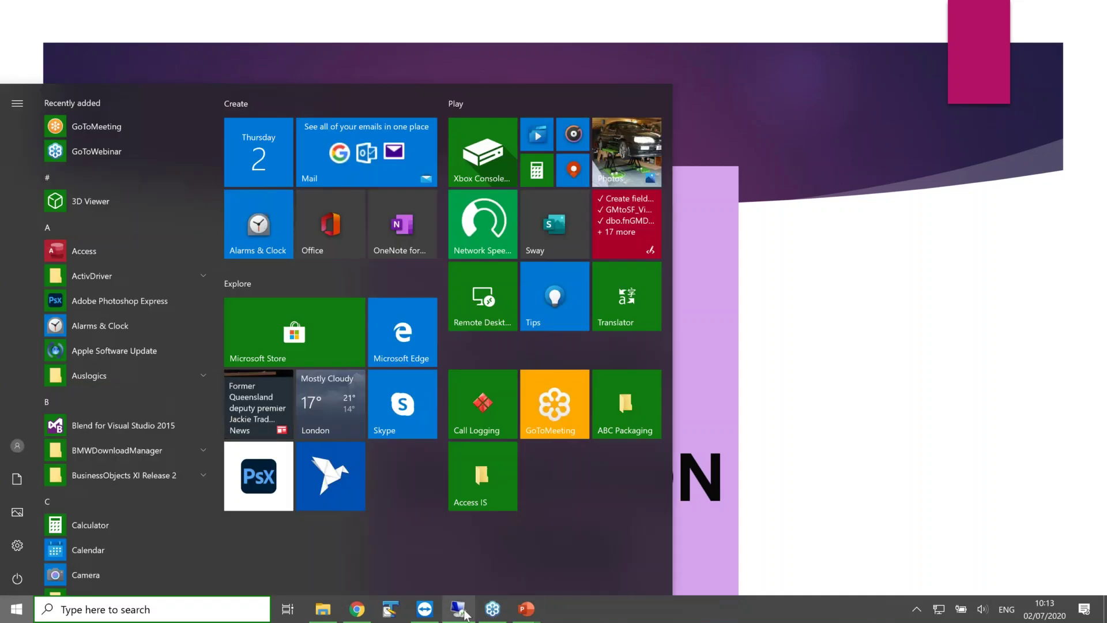
mouse_move(356, 608)
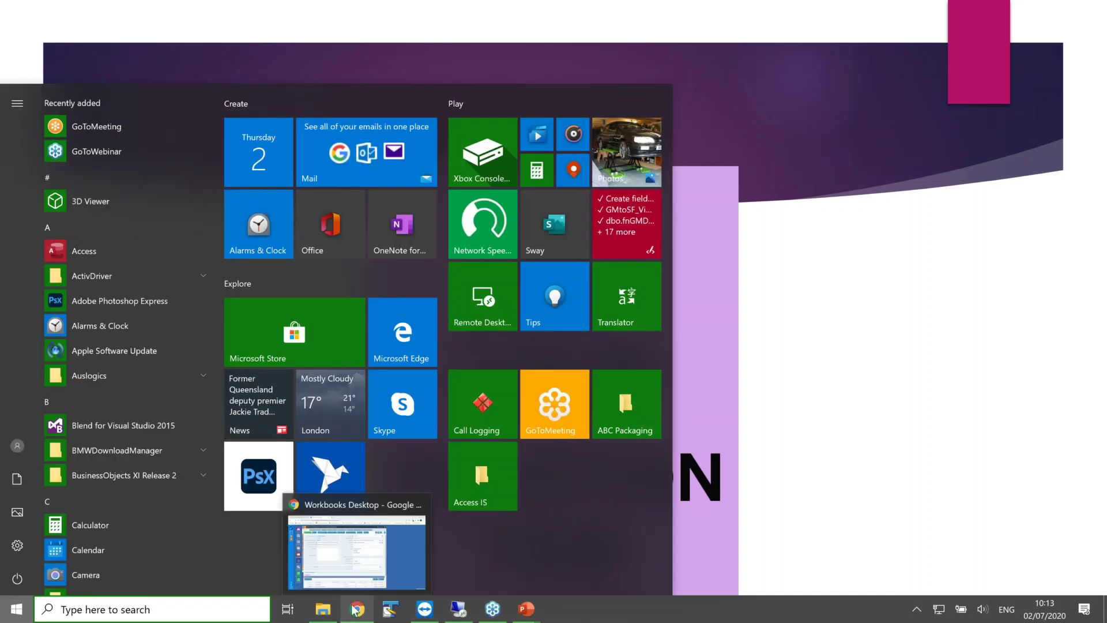
- Bring QTE-15 back to the front, recheck its email templates, and list its notes
left_click(366, 554)
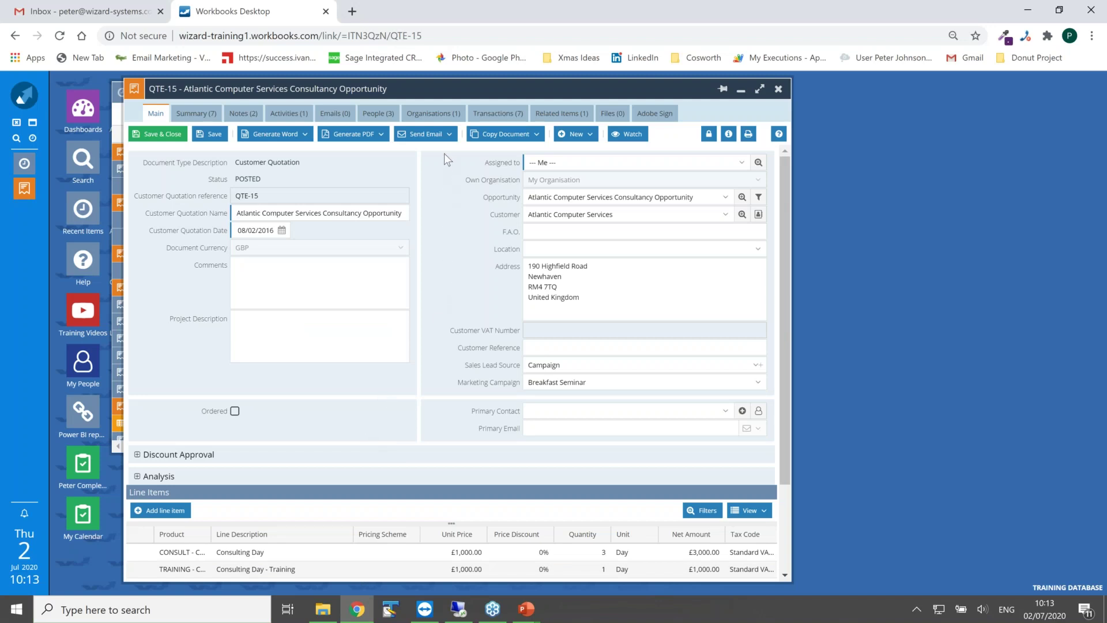
left_click(444, 136)
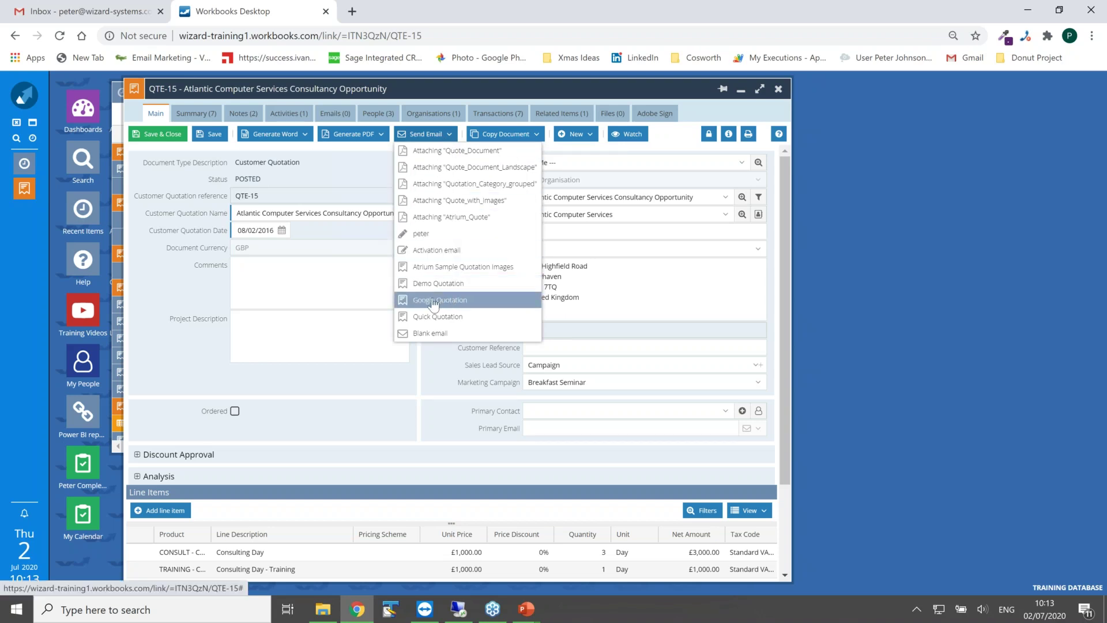
left_click(242, 113)
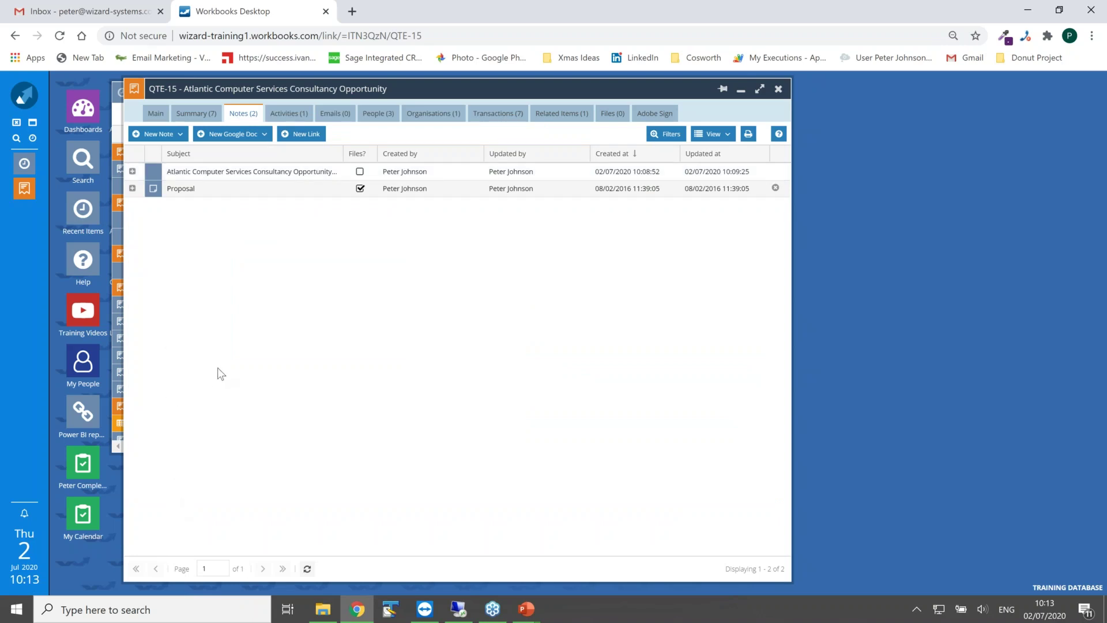
- Expand the QTE-15 quotation note and open its Google Doc in a new tab, showing file options
left_click(244, 175)
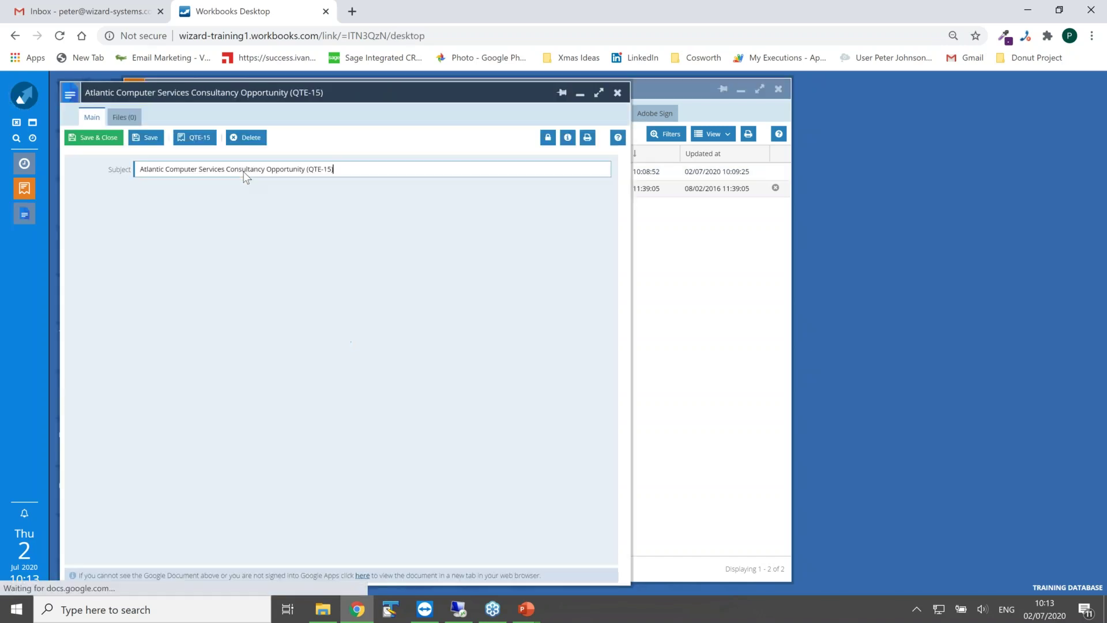
left_click(618, 92)
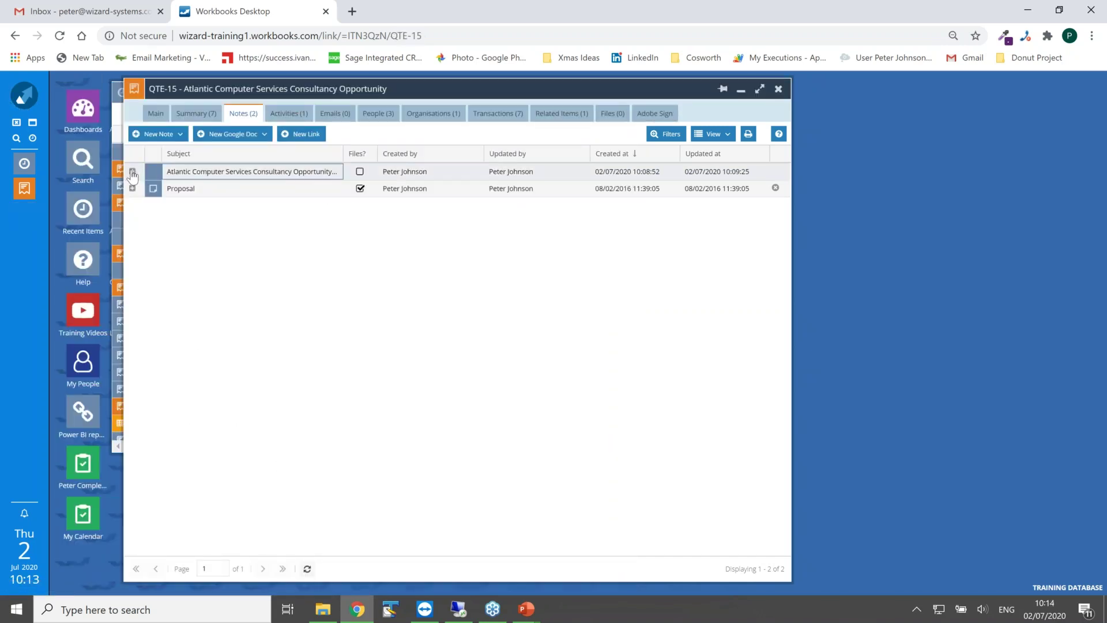
left_click(132, 172)
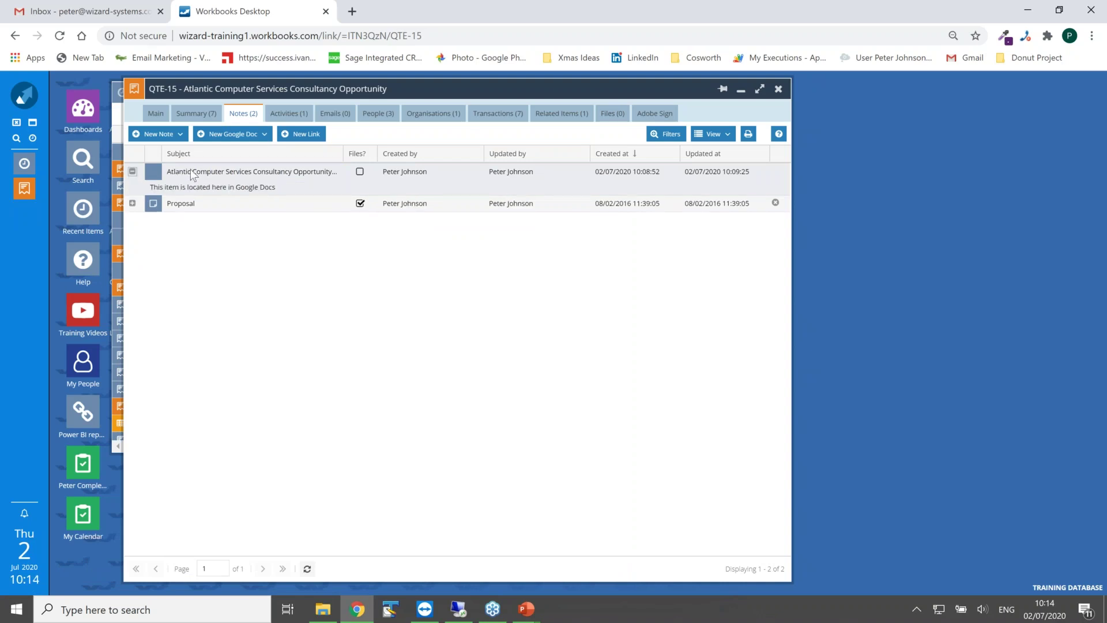
left_click(218, 187)
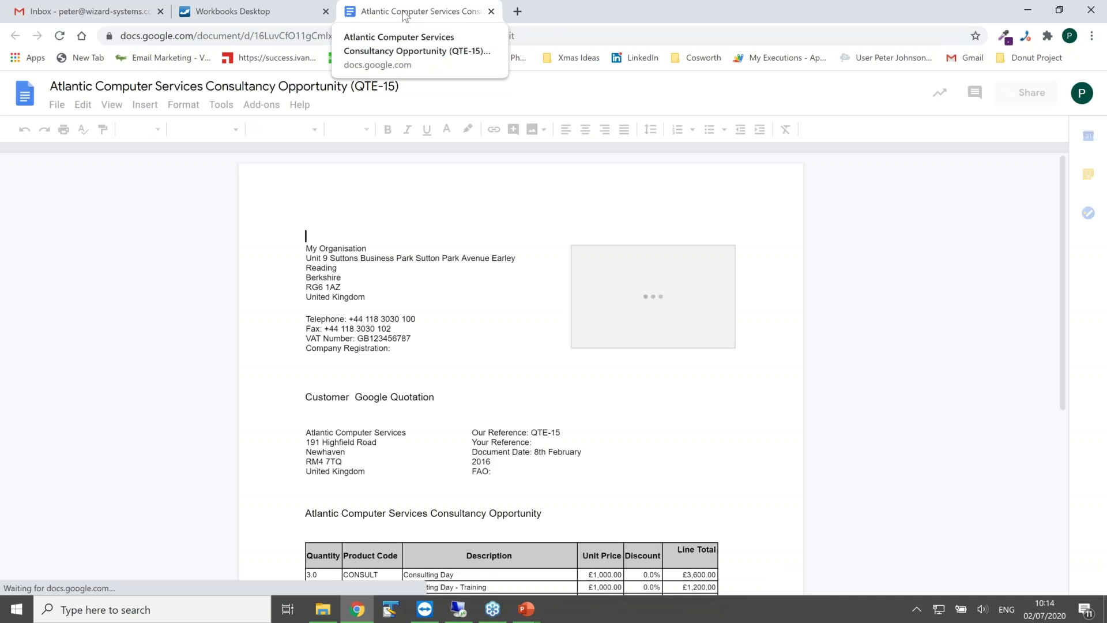
left_click(57, 107)
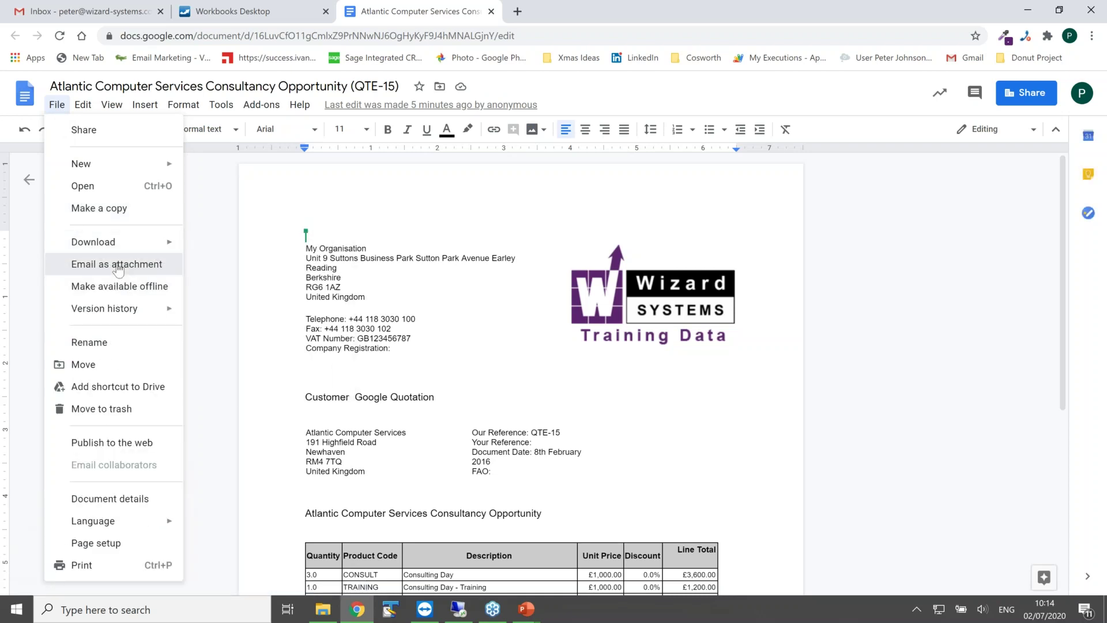
left_click(117, 266)
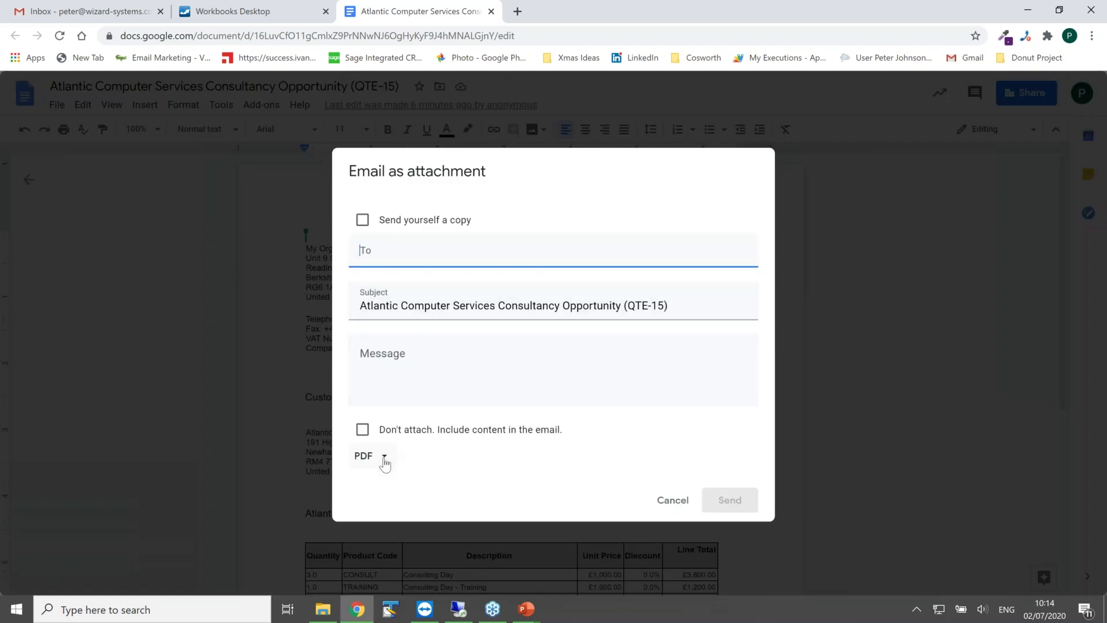
left_click(382, 456)
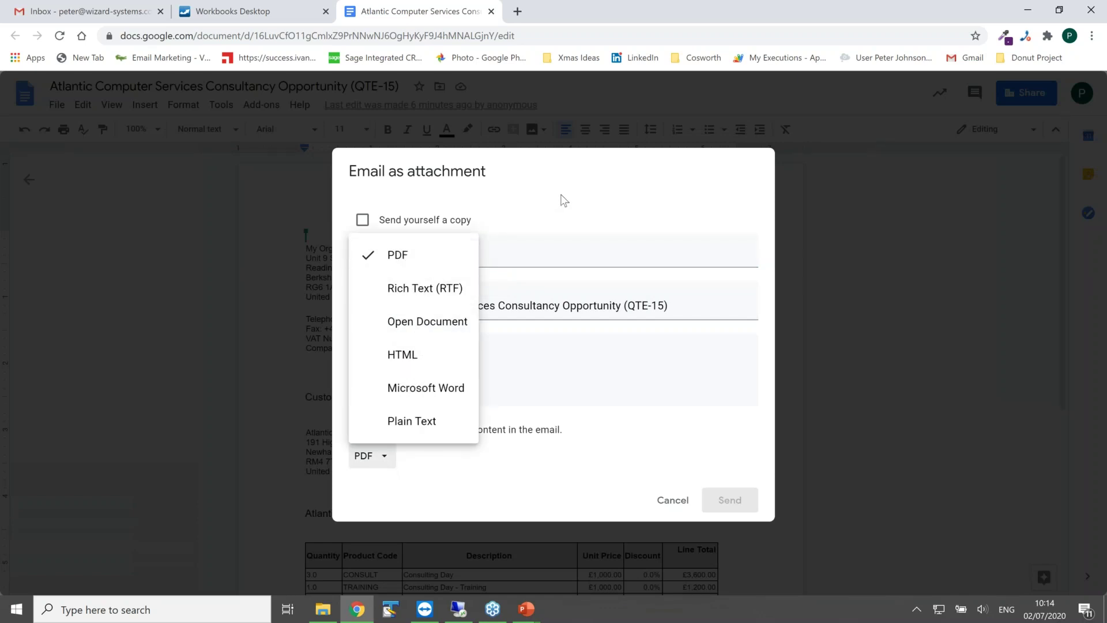
left_click(562, 213)
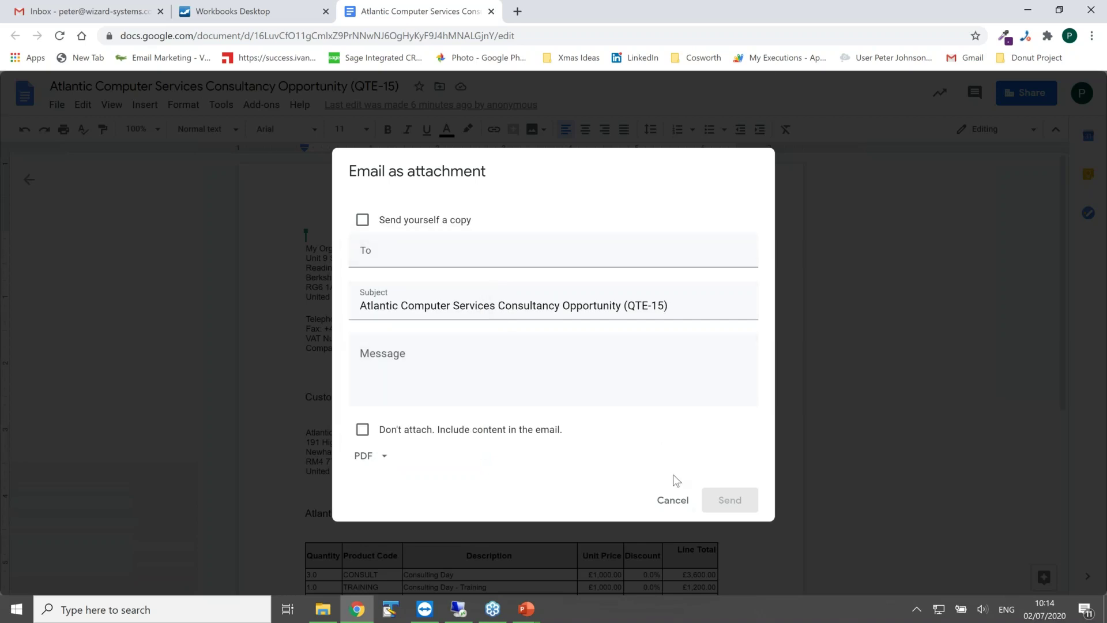
left_click(674, 501)
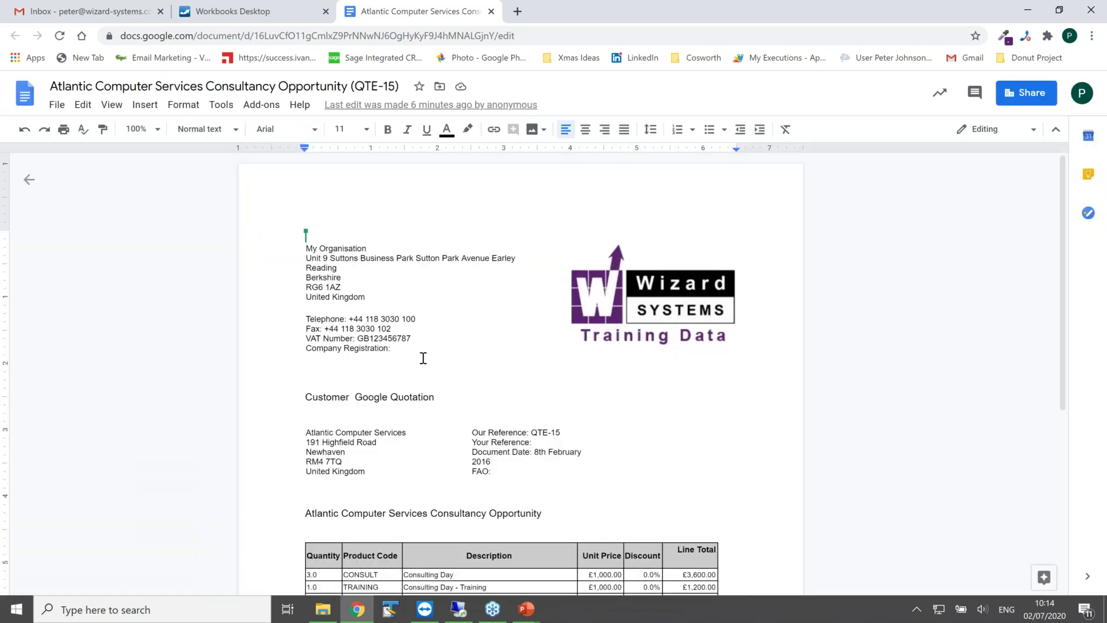
left_click(276, 11)
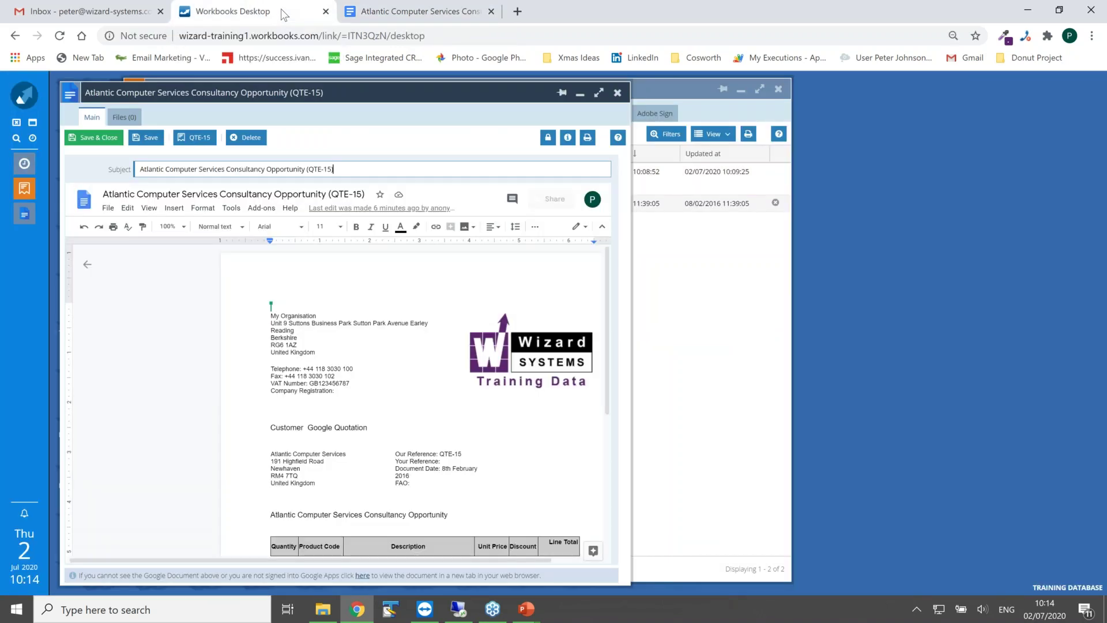
- Close the embedded quotation document and show QTE-15's Main details, moving the window right
left_click(618, 93)
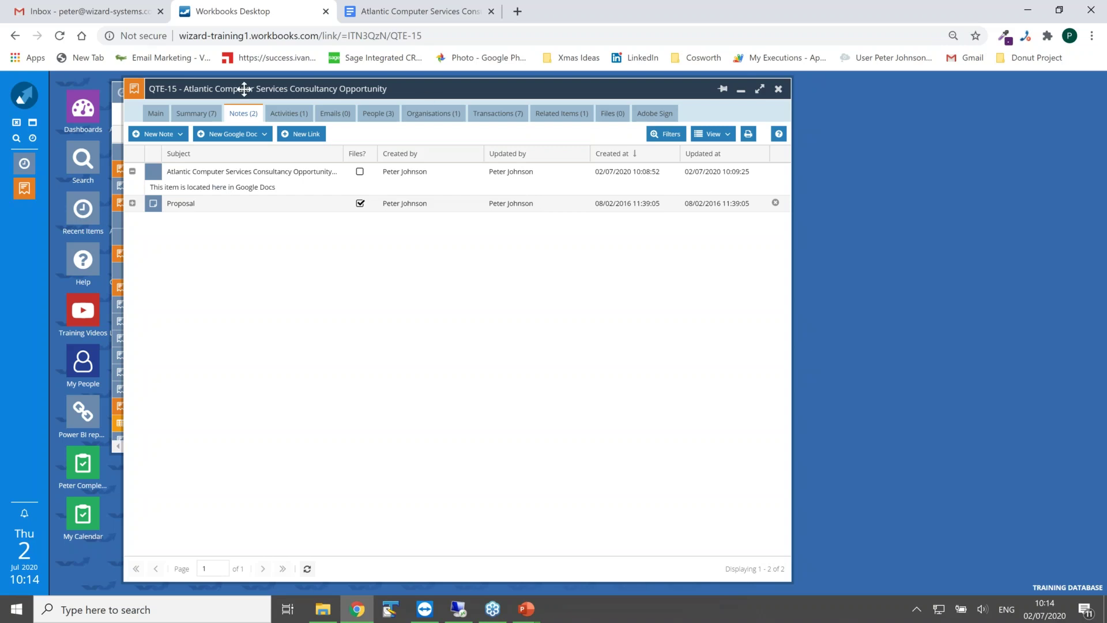
left_click(156, 113)
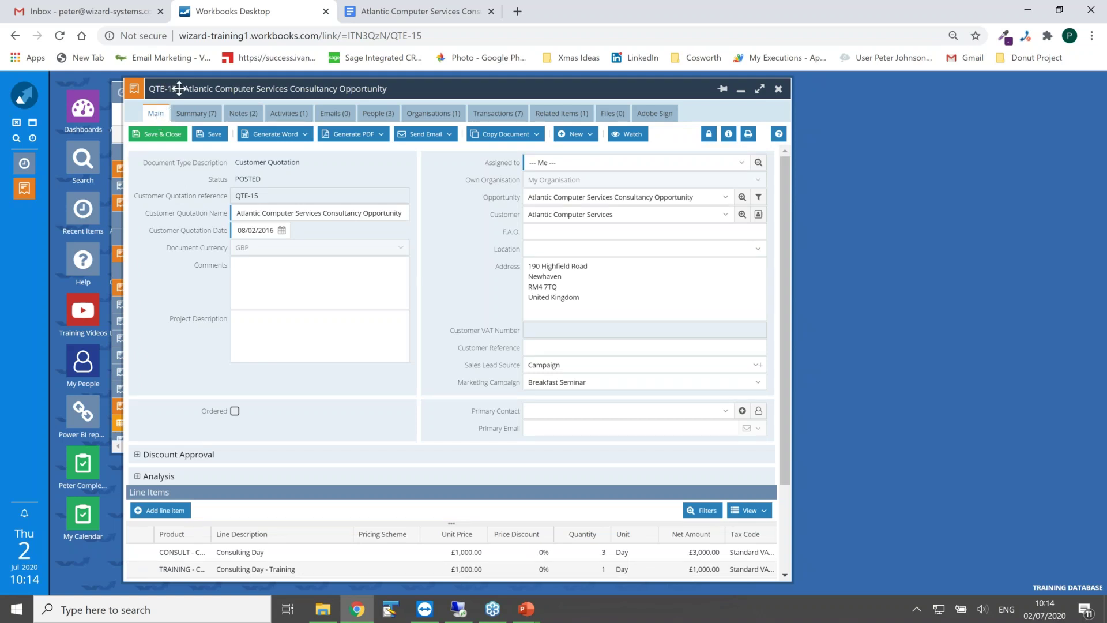
left_click(247, 87)
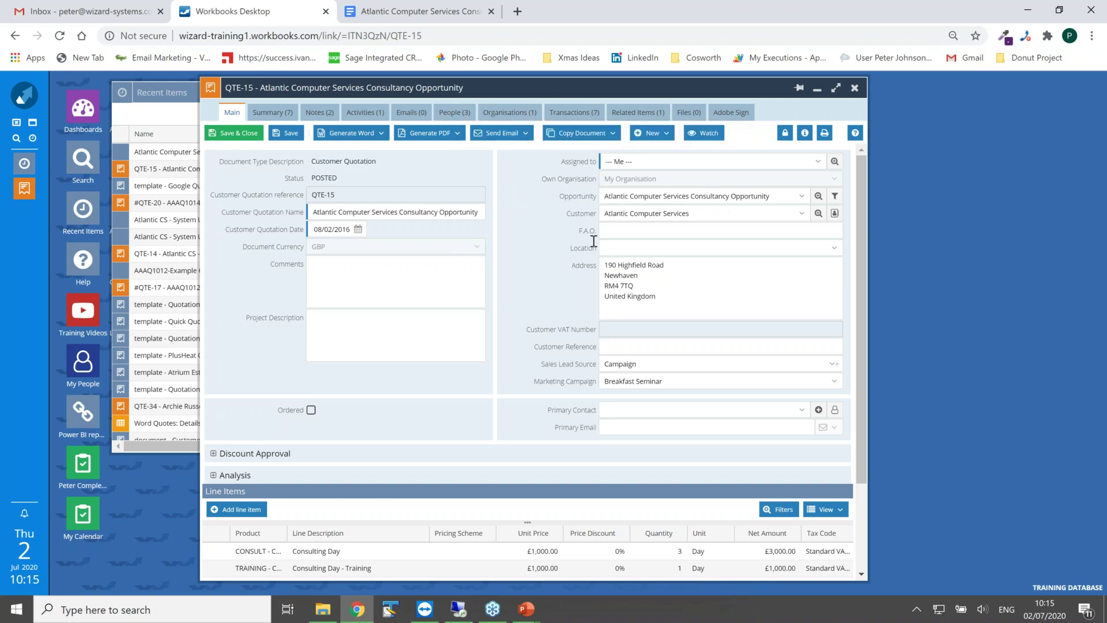
- Go to Marketing > Templates, sort by Name ascending, and open Google Quotation
left_click(23, 104)
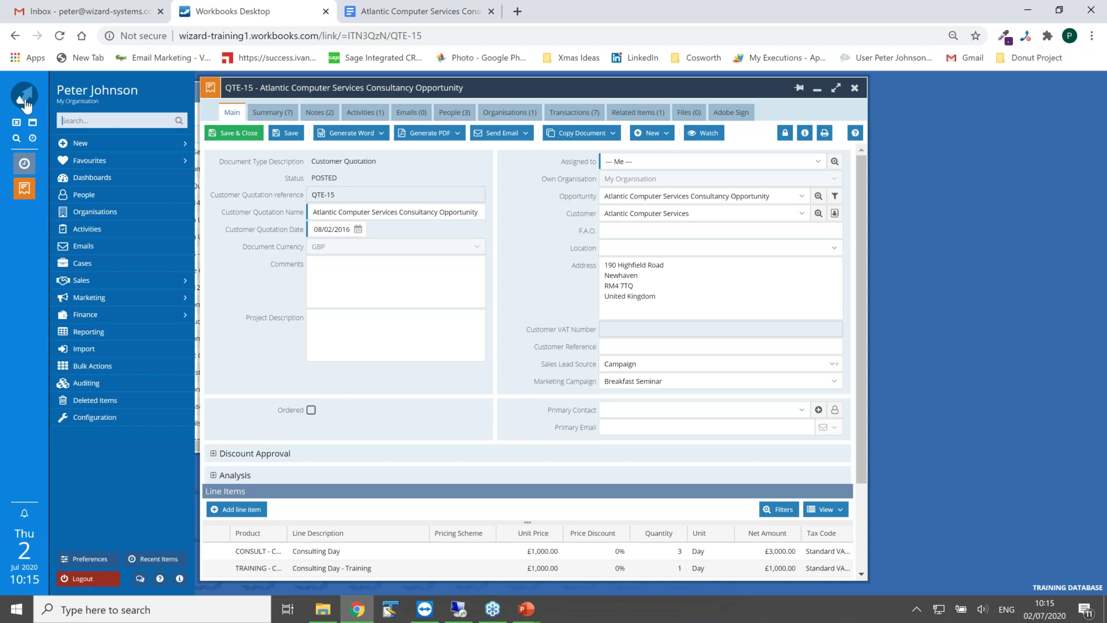
mouse_move(90, 297)
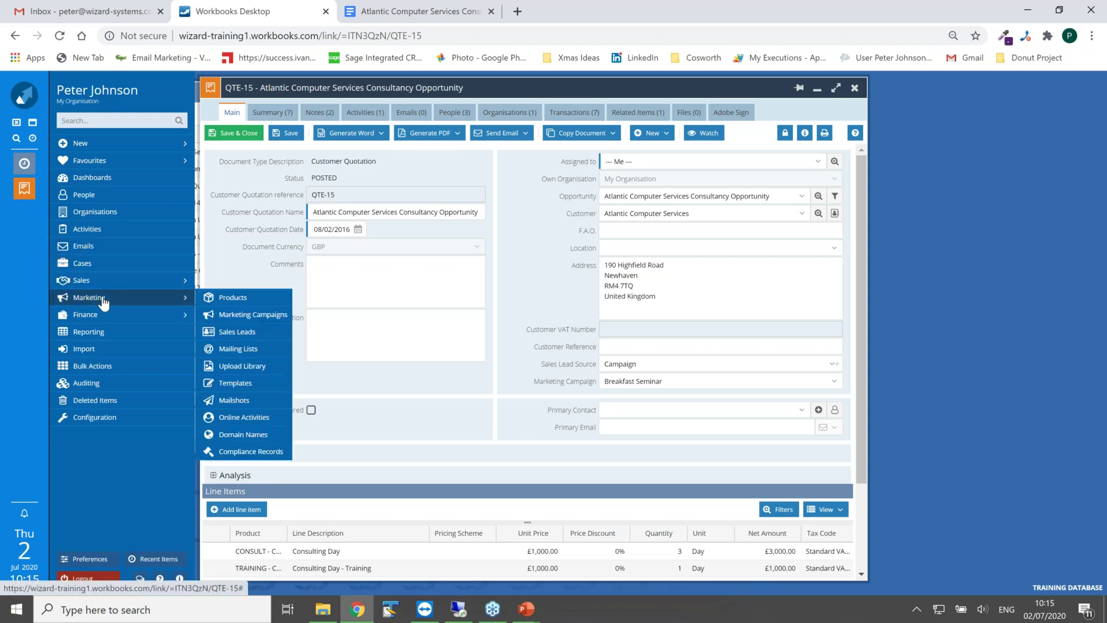
left_click(228, 388)
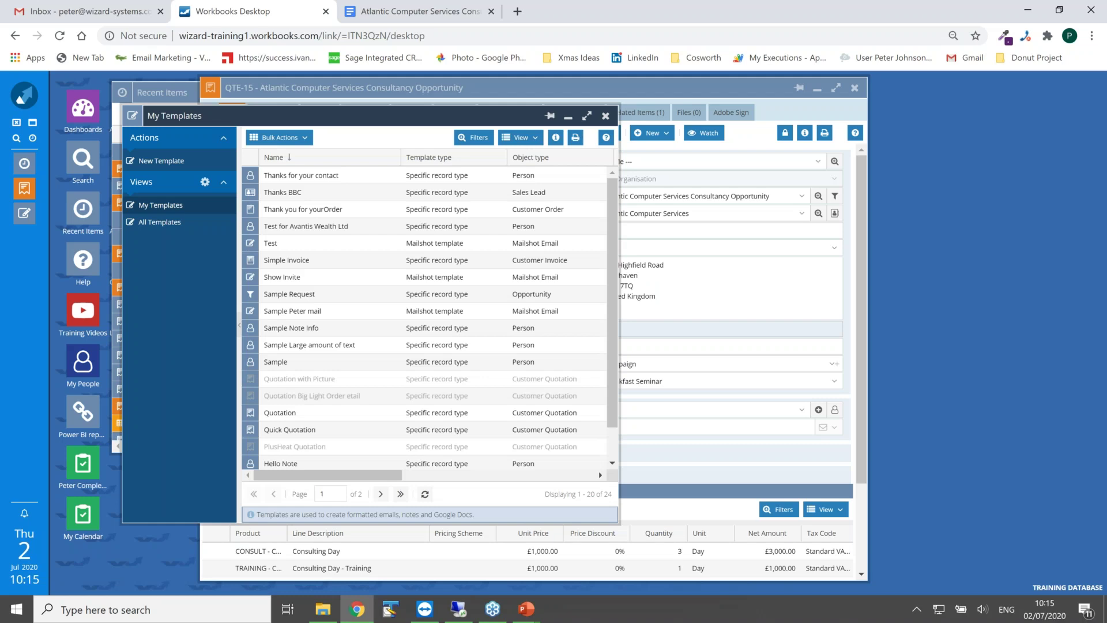
left_click(312, 162)
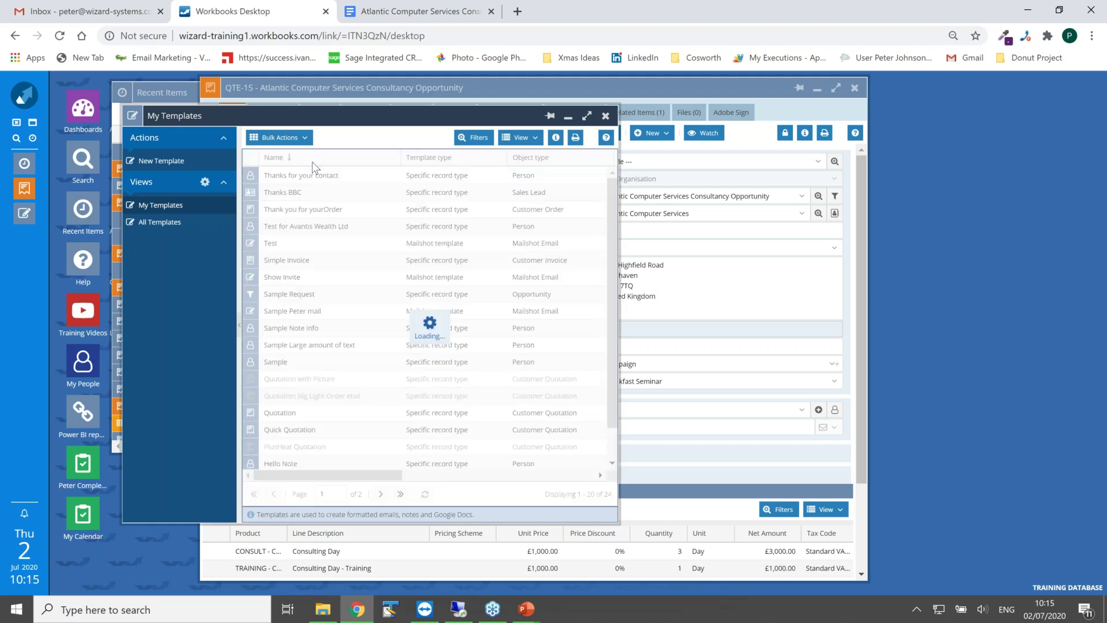
left_click(297, 260)
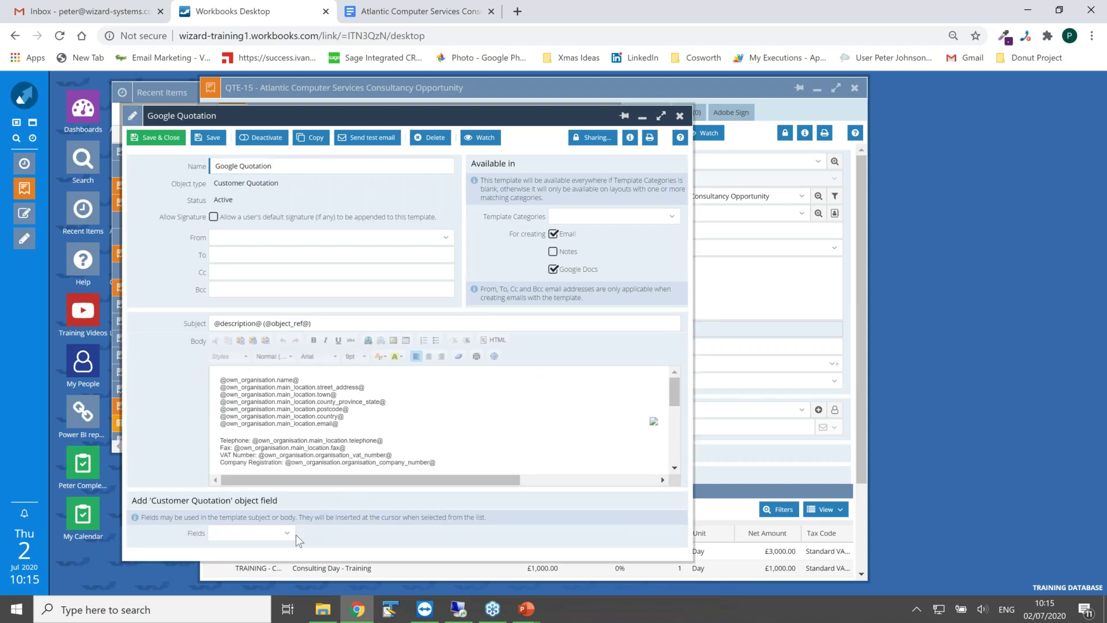
- Untick Email under 'For creating' on Google Quotation, then close the template without saving
left_click(288, 537)
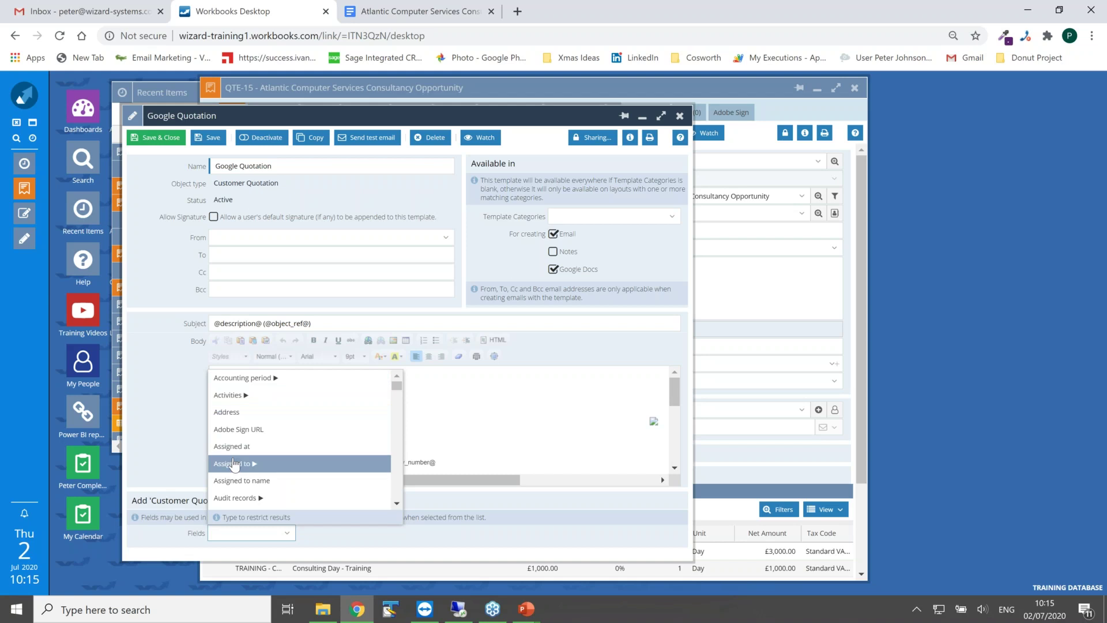
left_click_drag(397, 386, 393, 456)
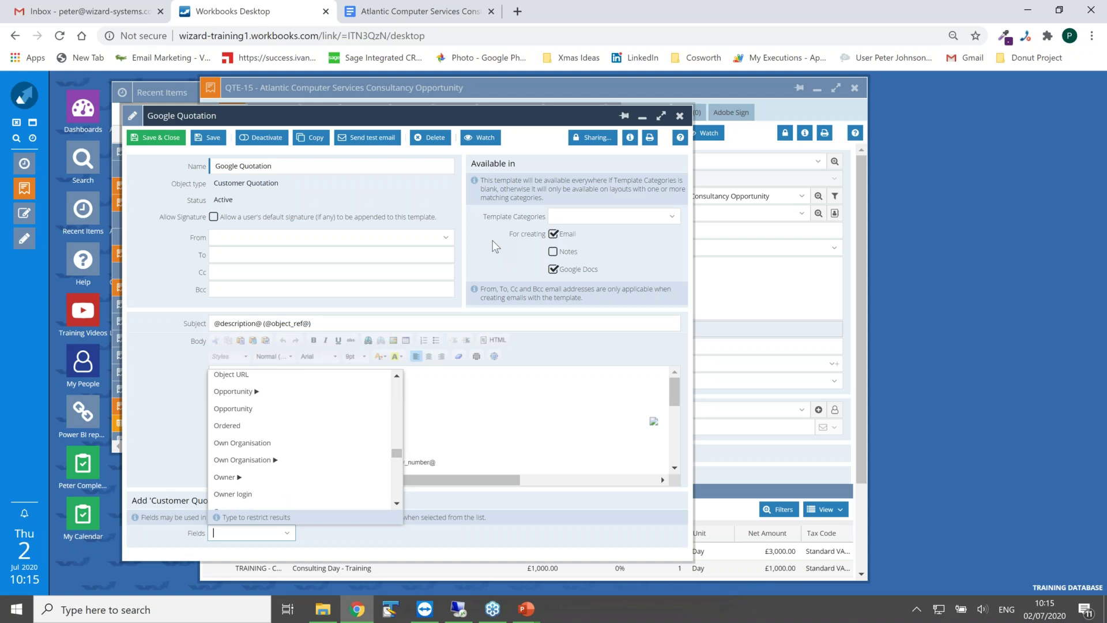
left_click(553, 234)
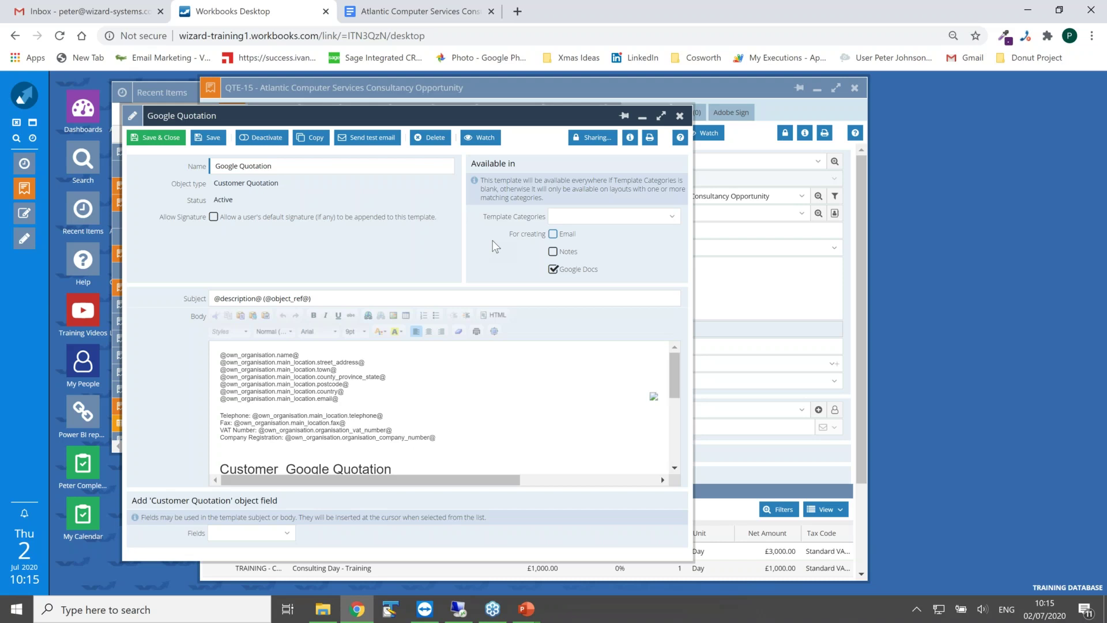
left_click(680, 117)
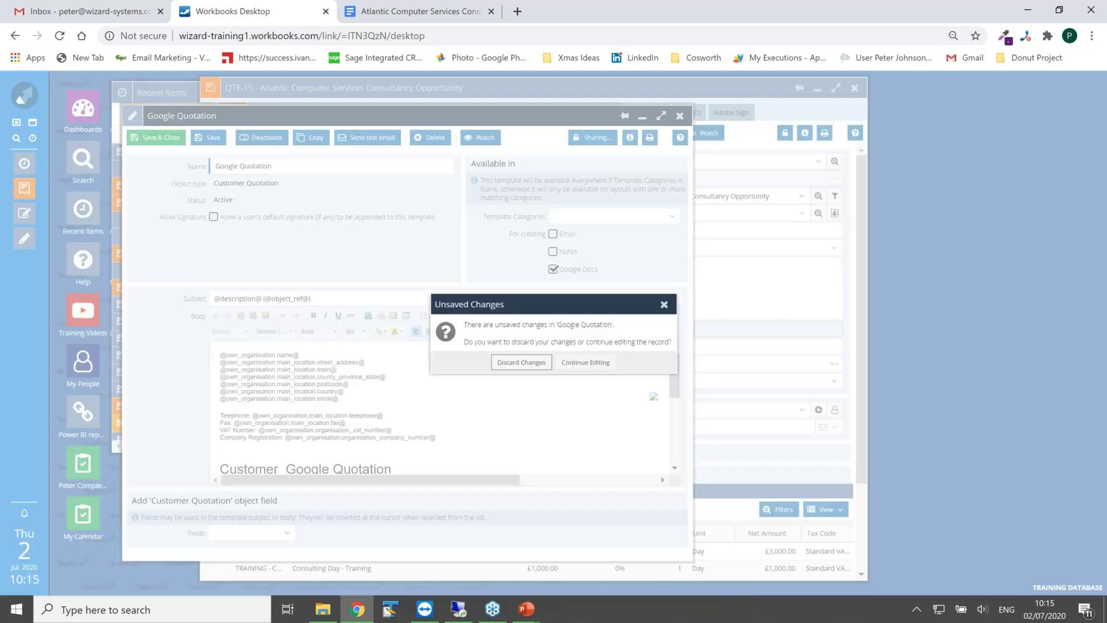
- Discard the unsaved edits to the Google Quotation template in the warning dialog
left_click(538, 366)
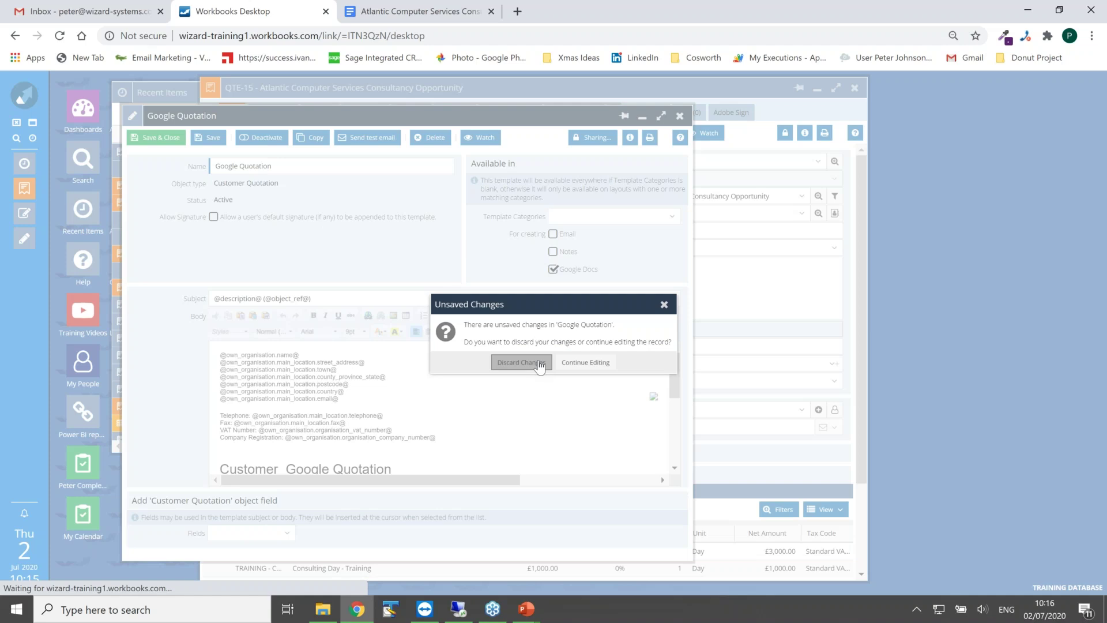